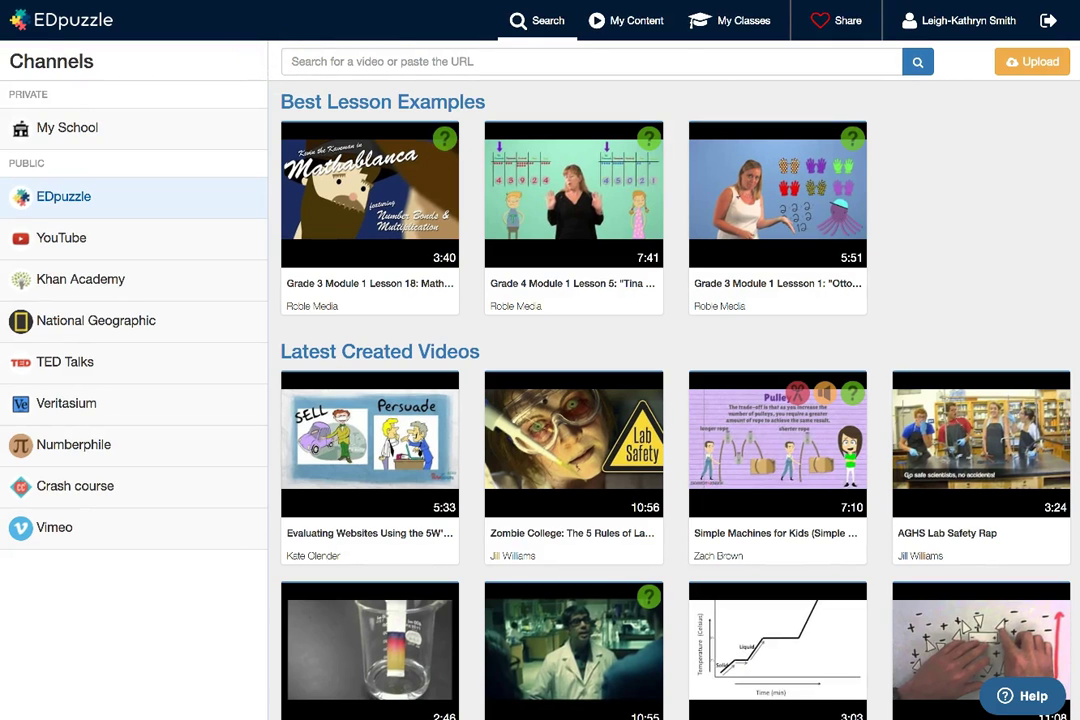
# Step: Search the YouTube channel for "Why do competitors open their stores next to one another?"
pyautogui.click(110, 127)
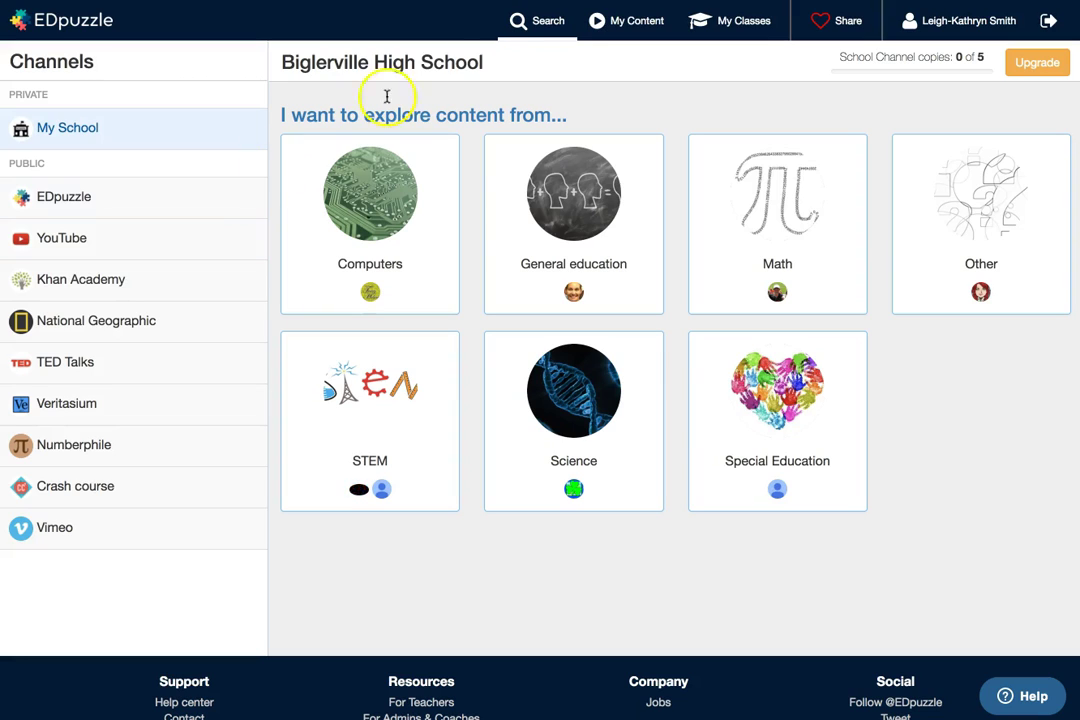
pyautogui.click(548, 21)
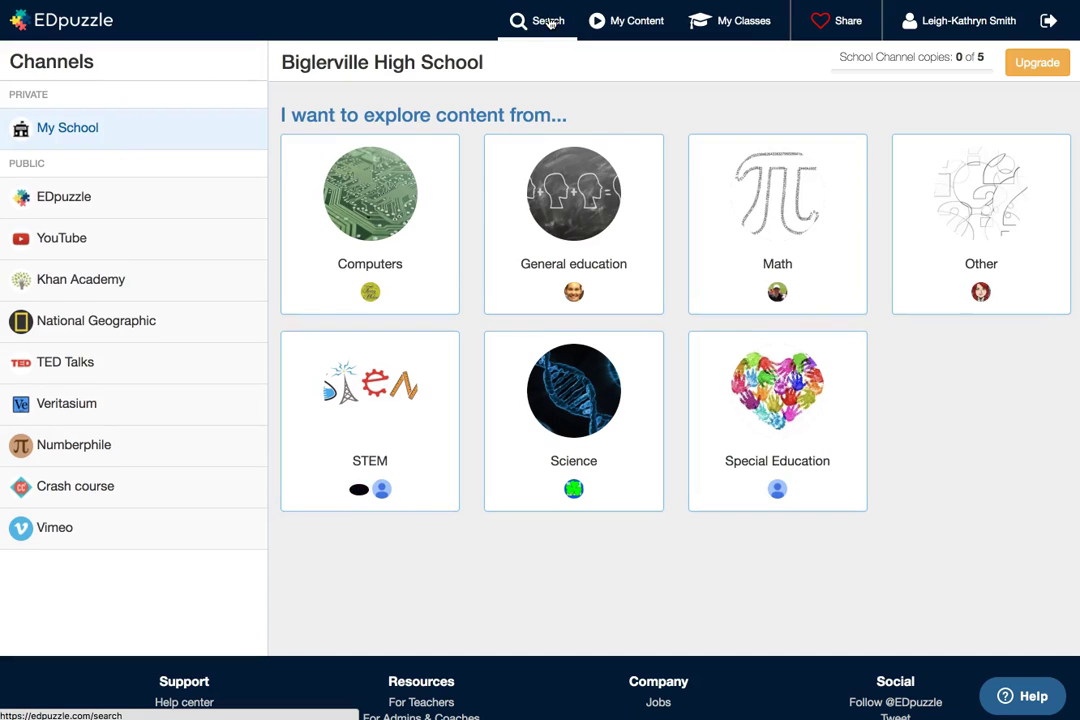
pyautogui.click(60, 238)
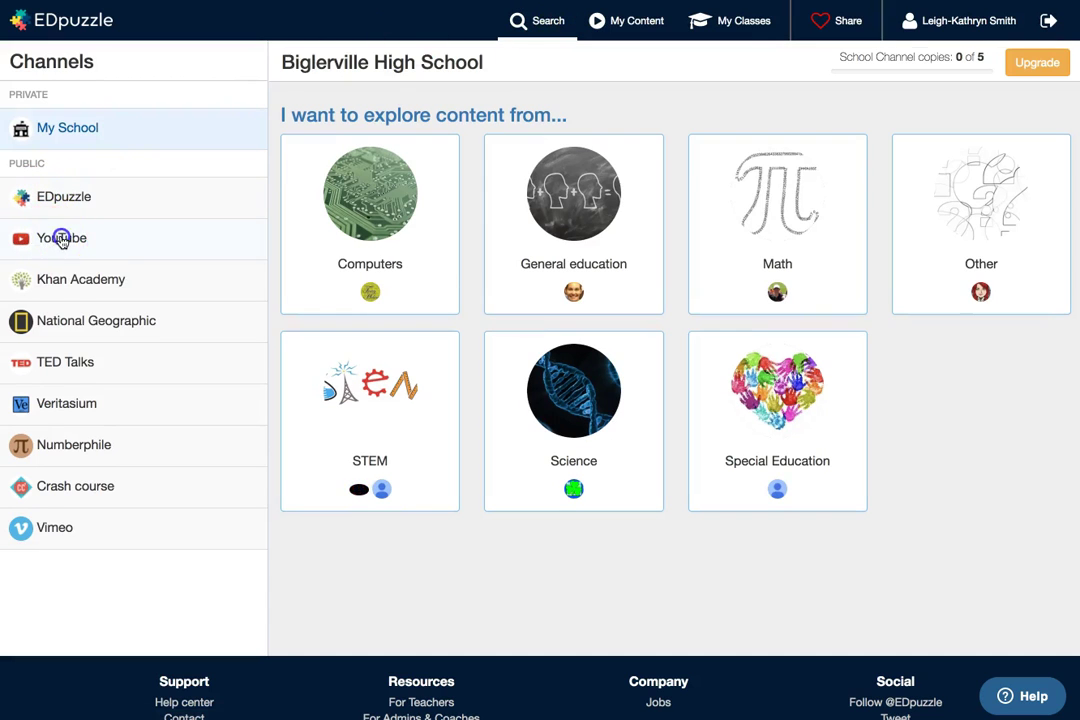
pyautogui.click(325, 61)
pyautogui.write('Why do competitors open their stores next to one another?')
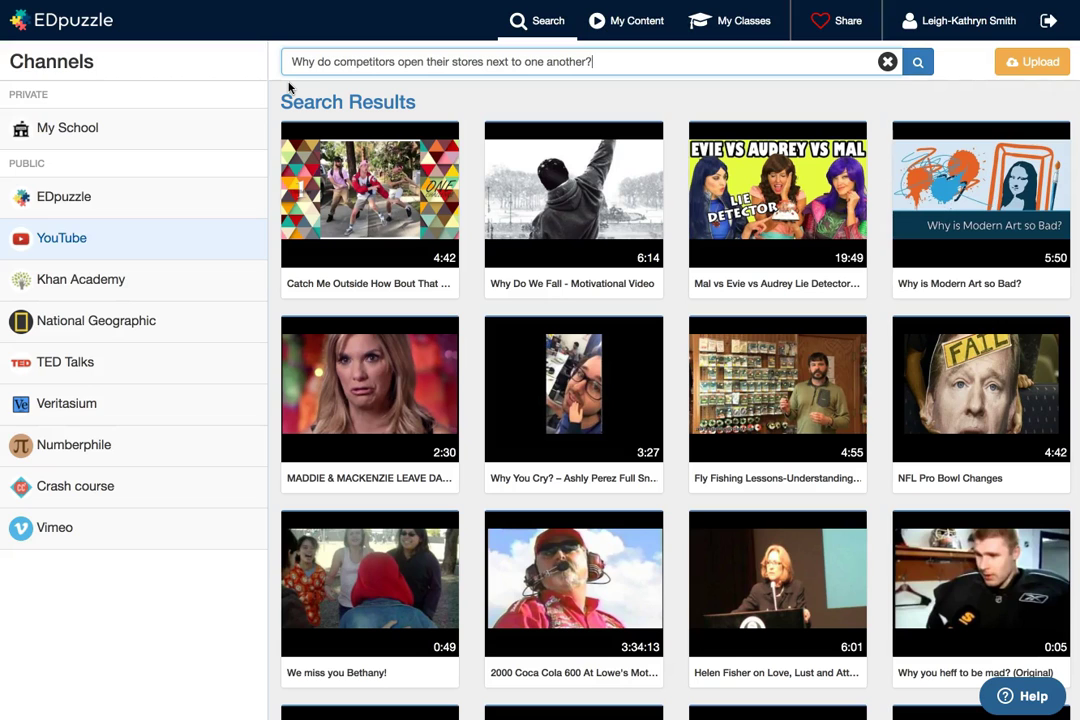
pyautogui.press('Return')
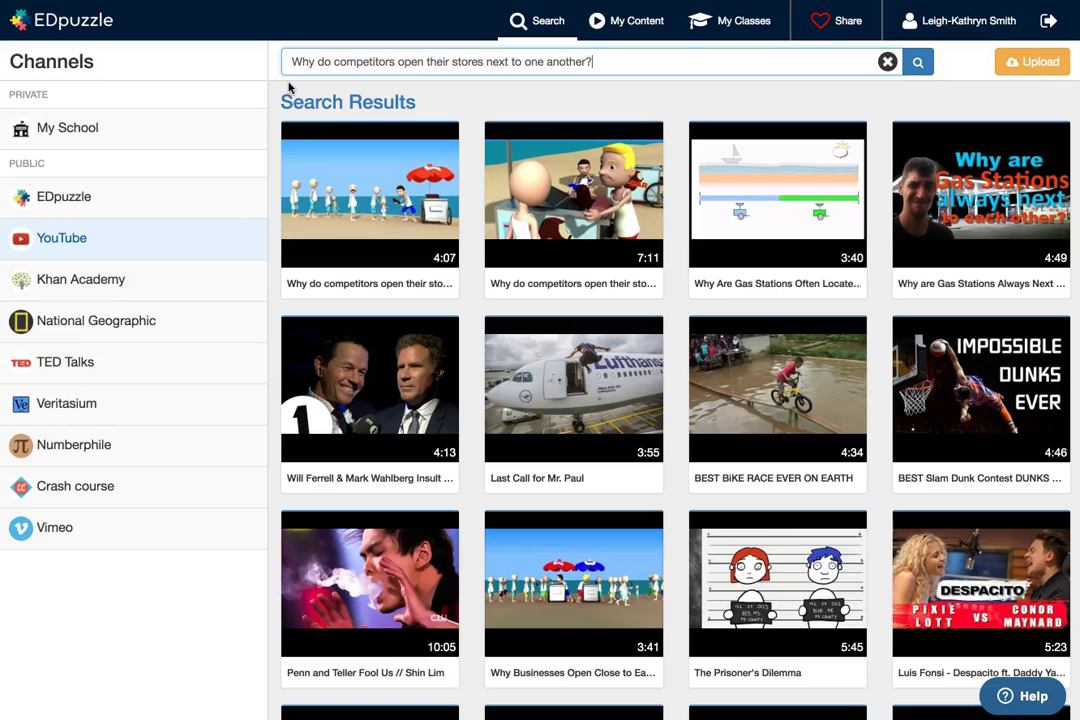
# Step: Preview the first search result by playing it, skipping ahead to about 0:18, pausing and closing the preview
pyautogui.moveTo(372, 228)
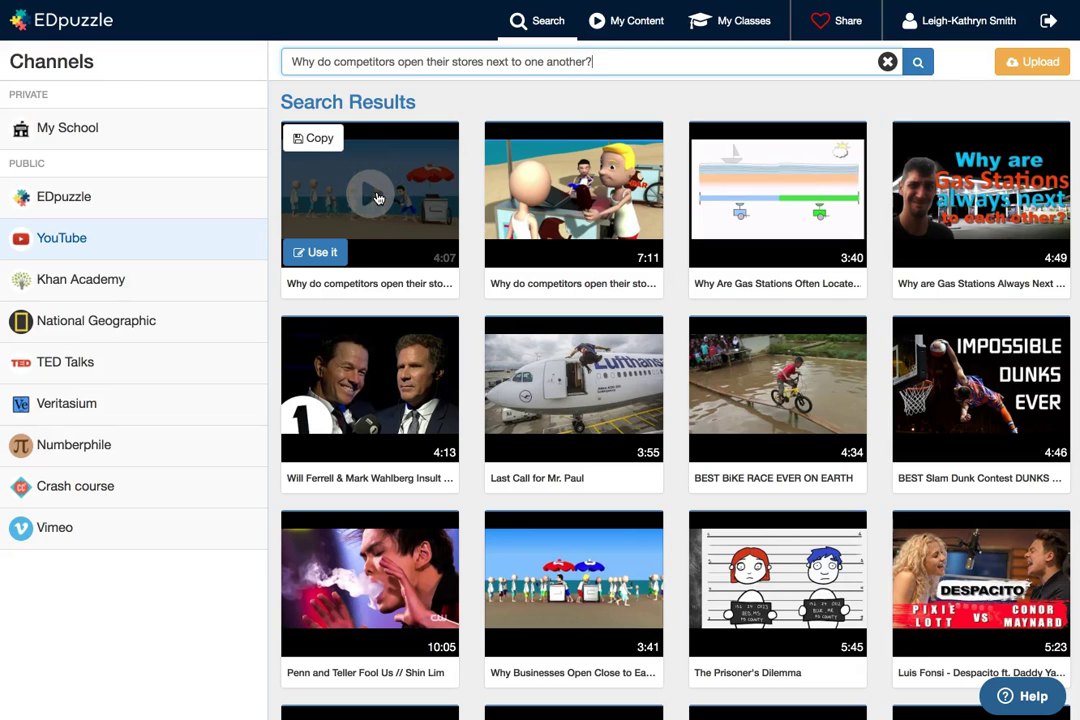
pyautogui.click(377, 197)
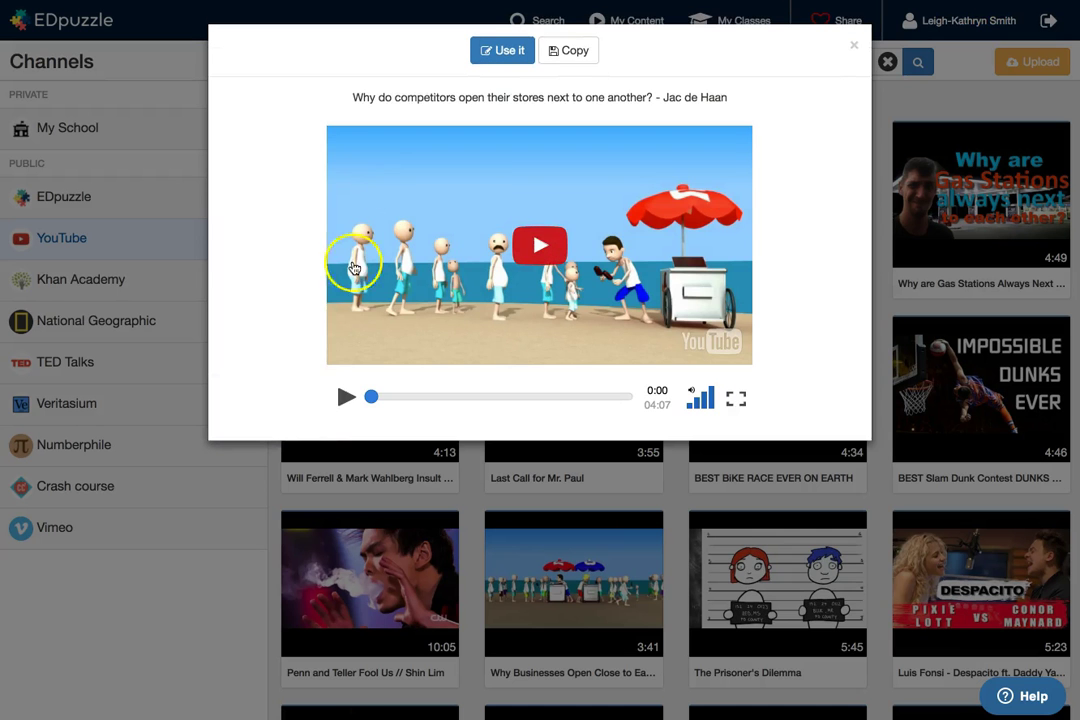
pyautogui.click(527, 244)
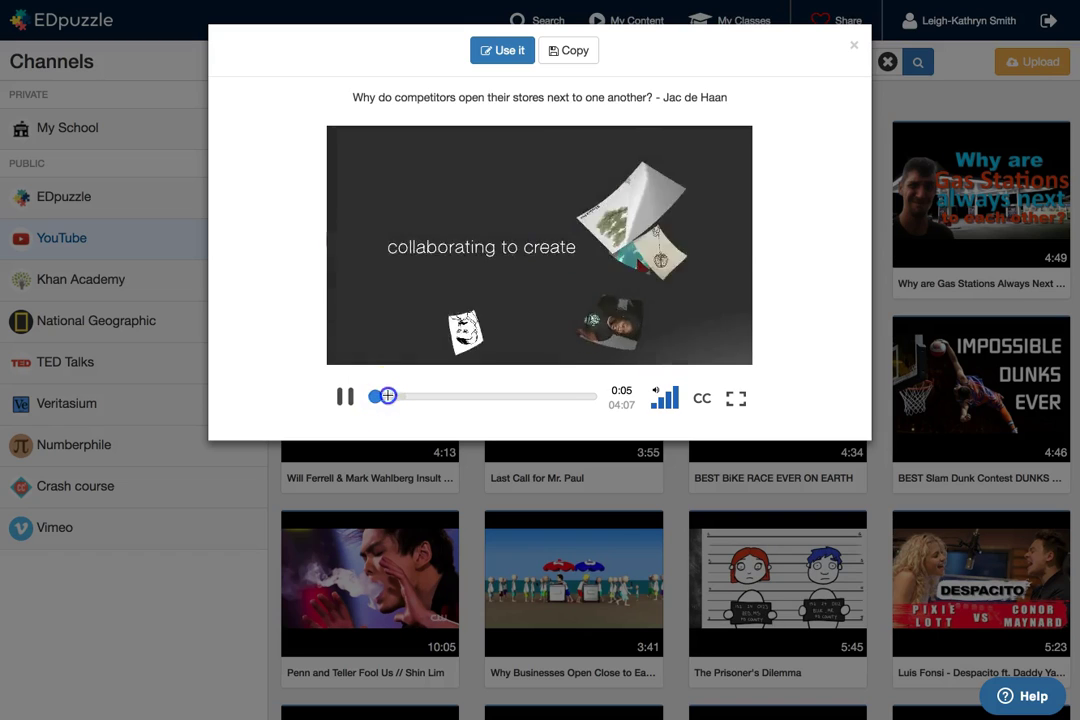
pyautogui.click(386, 397)
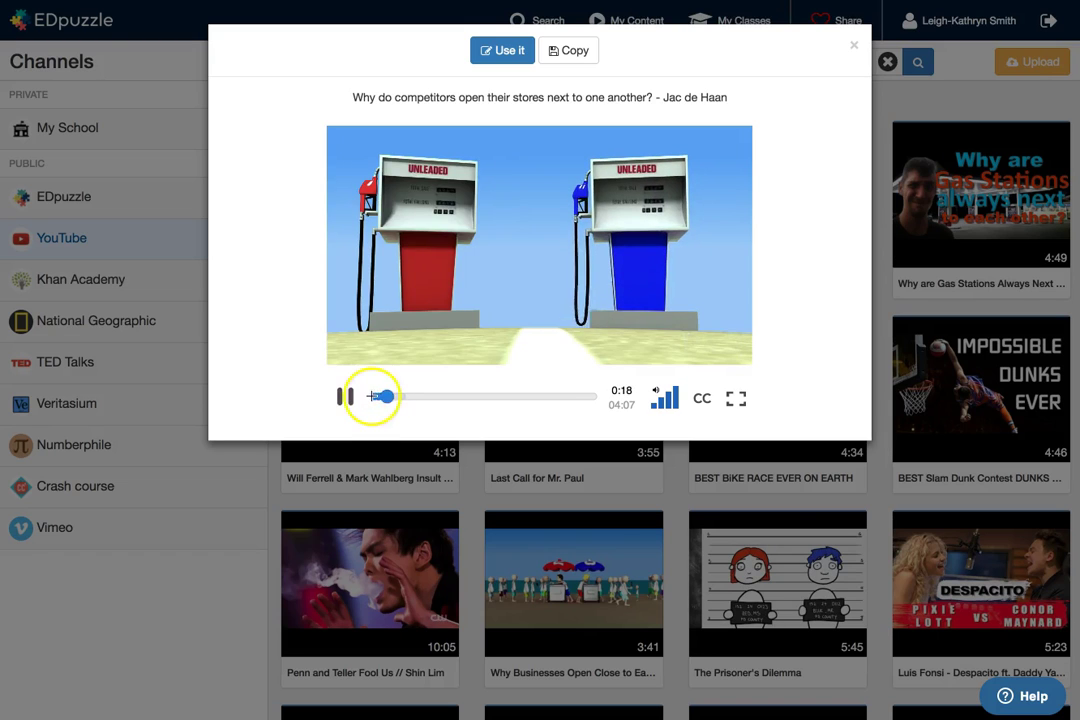
pyautogui.click(346, 397)
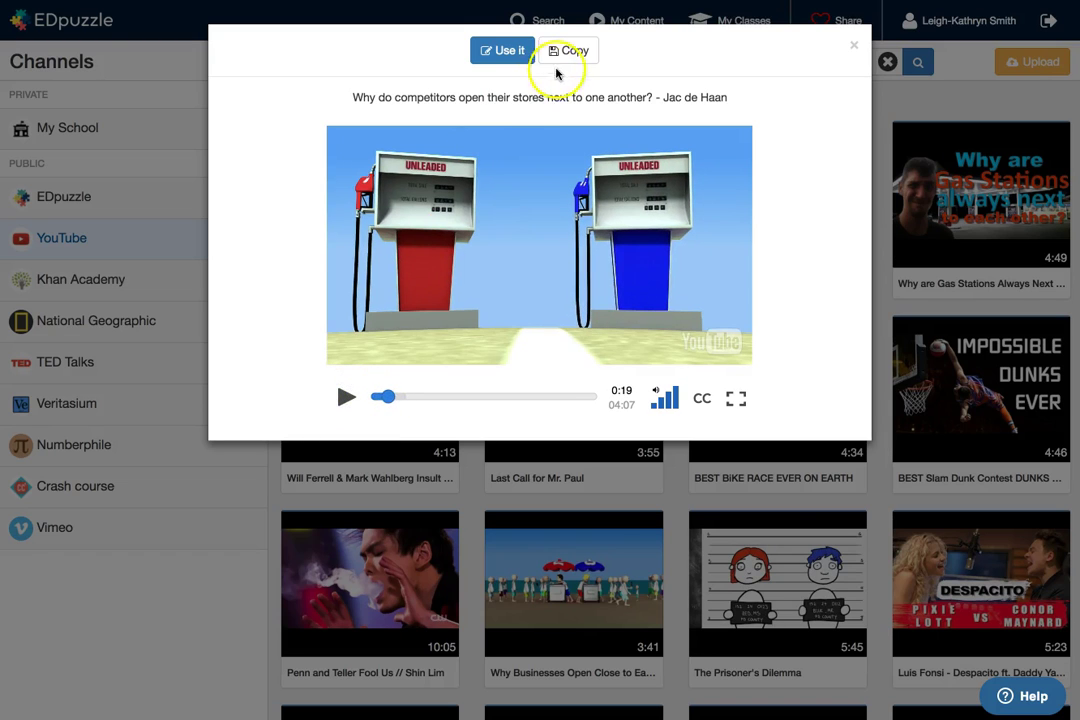
pyautogui.click(855, 50)
# Step: Use the first search result to create an editable video lesson
pyautogui.moveTo(434, 253)
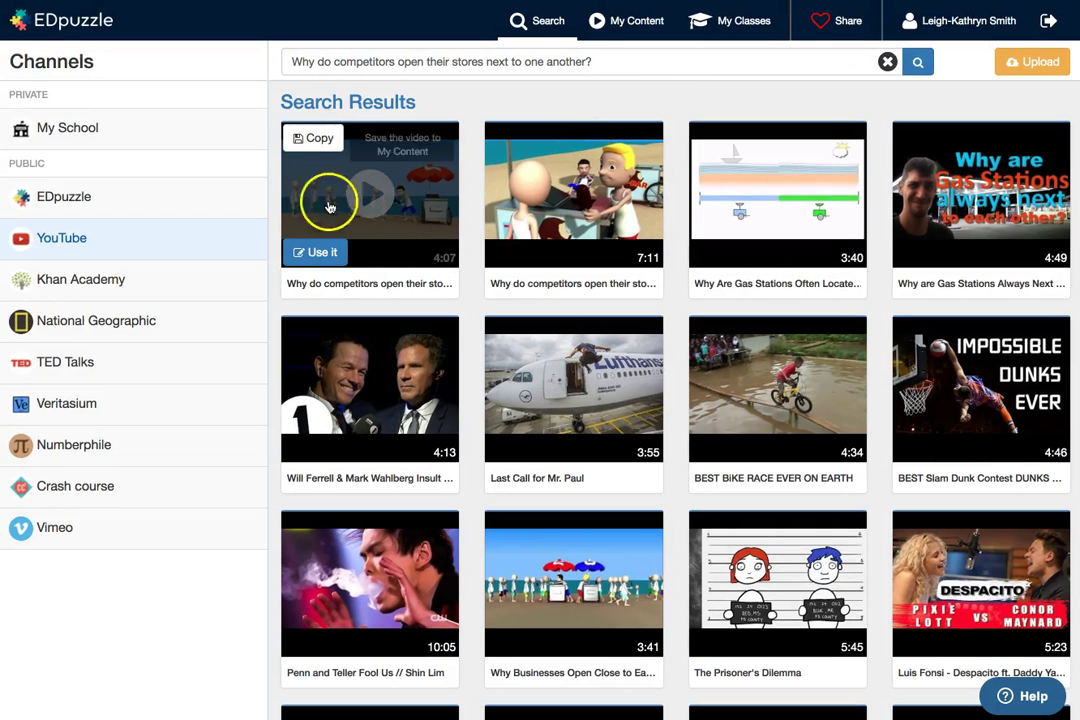
pyautogui.click(321, 251)
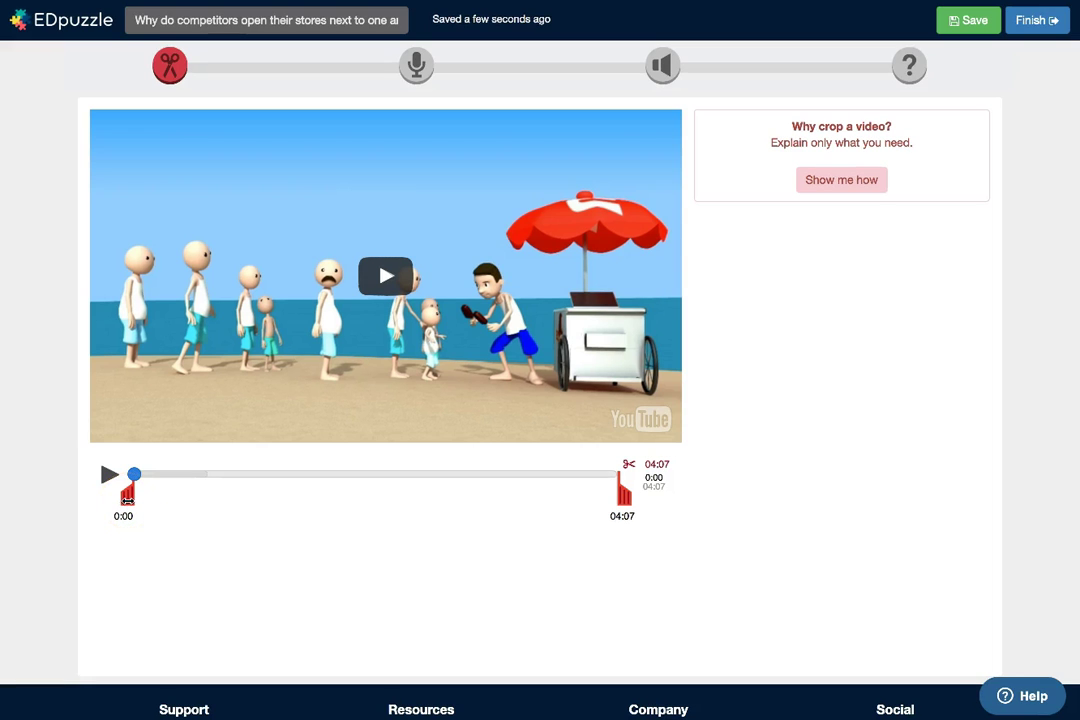
# Step: Try cropping the video to the segment from 01:10 to 01:43, and restore its full length
pyautogui.moveTo(127, 497); pyautogui.dragTo(266, 495)
pyautogui.moveTo(622, 494); pyautogui.dragTo(342, 494)
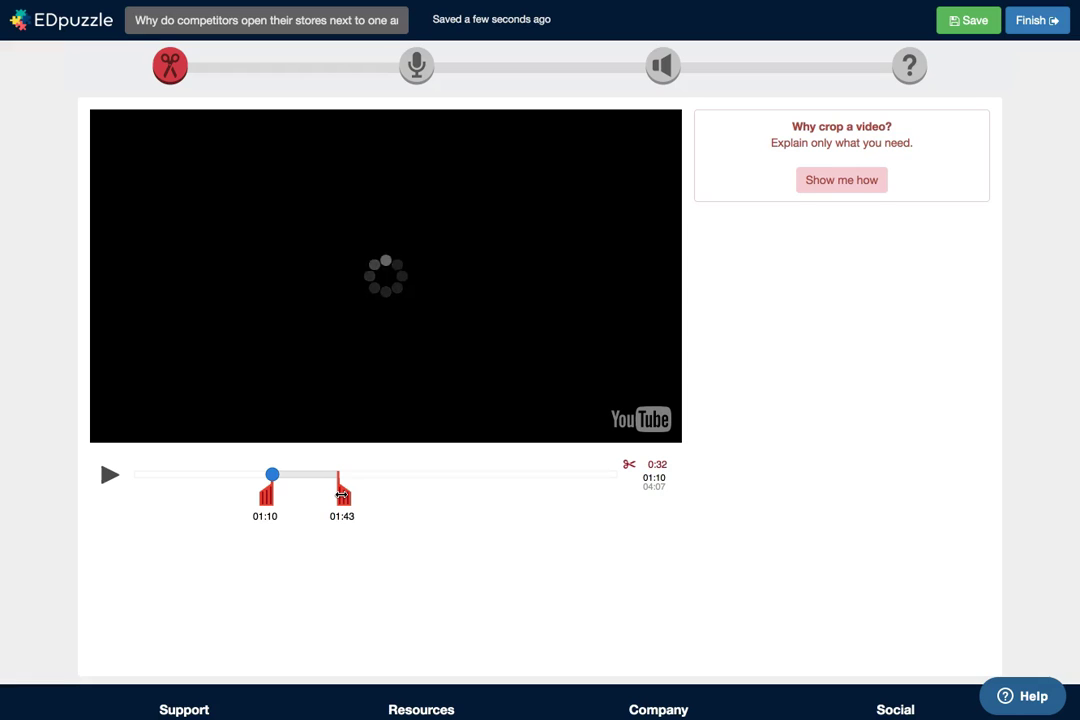
pyautogui.moveTo(342, 494); pyautogui.dragTo(622, 494)
pyautogui.moveTo(265, 494); pyautogui.dragTo(92, 483)
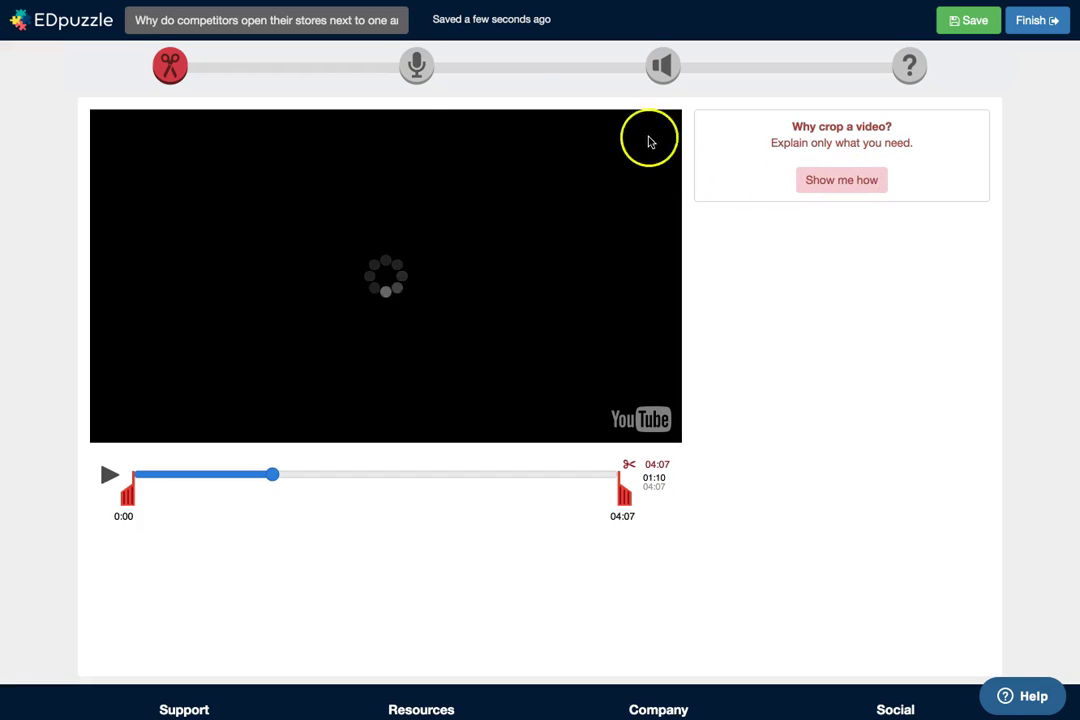
# Step: Go through the audio track and audio notes stages to reach the quiz question stage
pyautogui.click(420, 70)
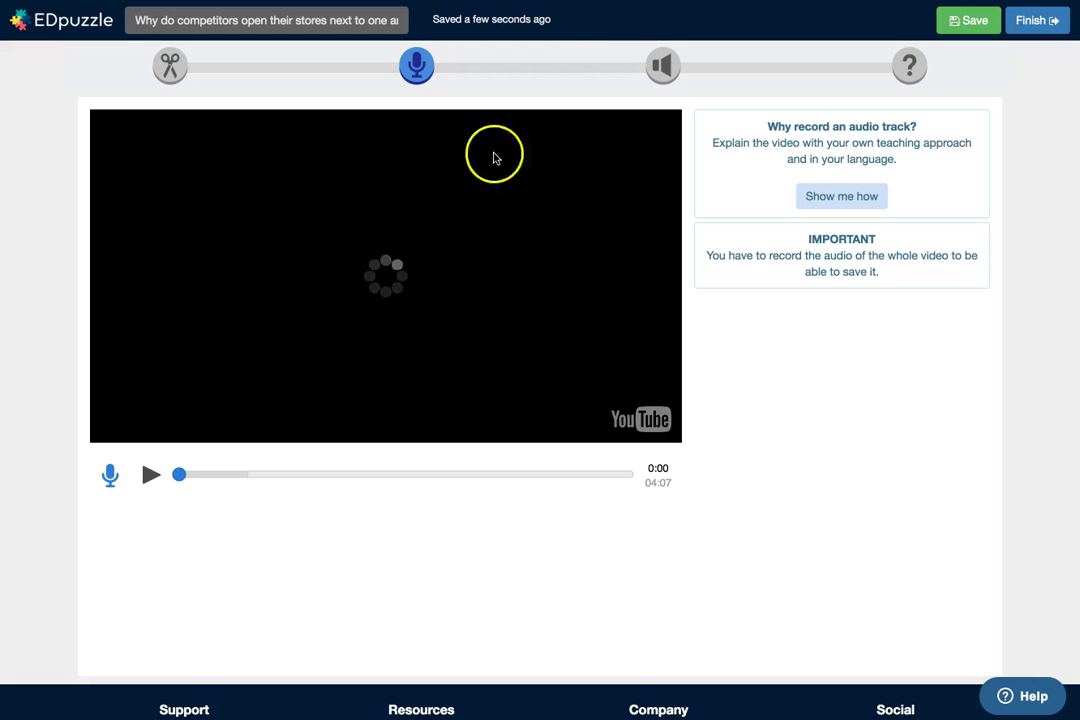
pyautogui.click(661, 66)
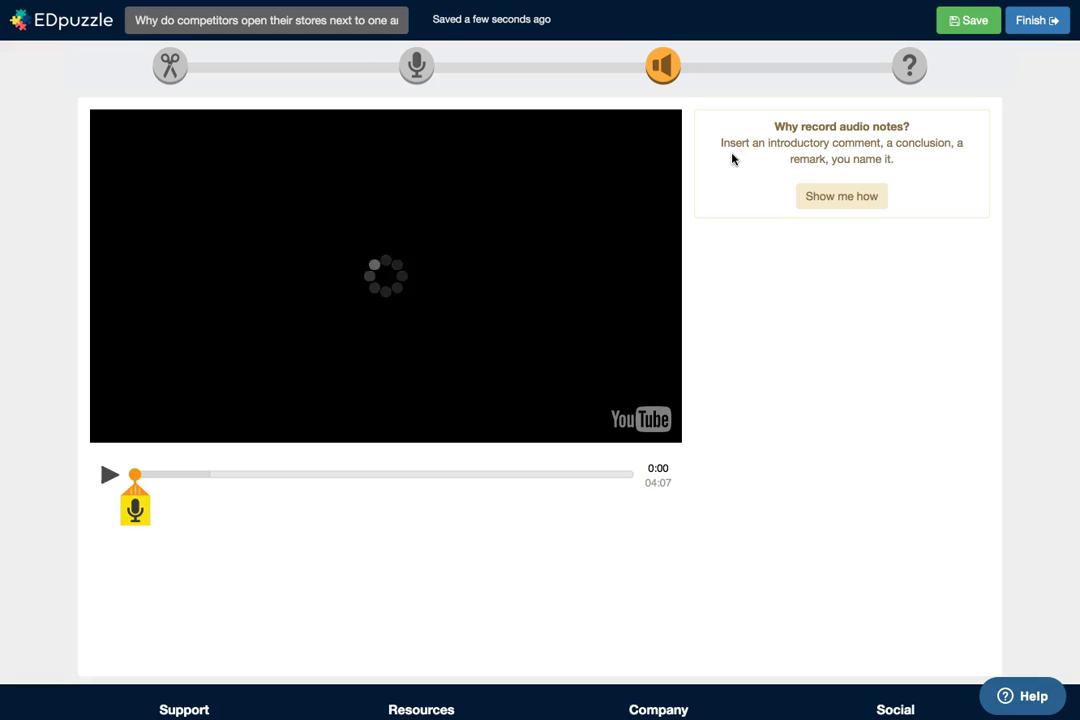
pyautogui.click(910, 66)
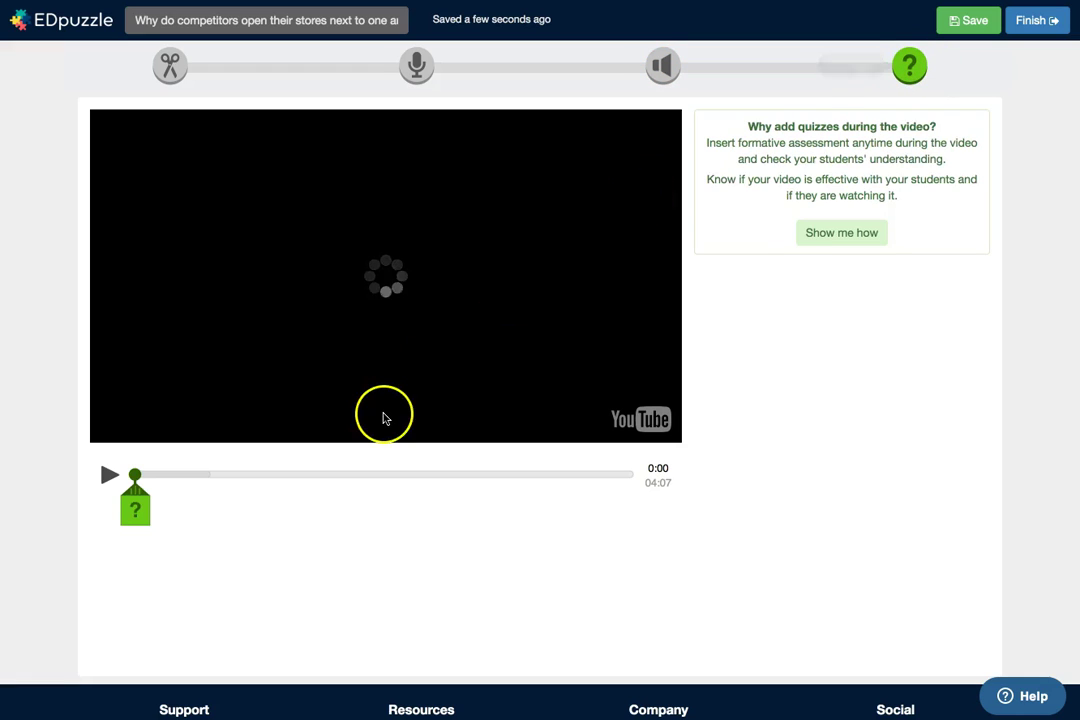
# Step: Examine the open-ended, multiple-choice and comment forms at the video's start, trying the second choice as the correct answer
pyautogui.click(135, 510)
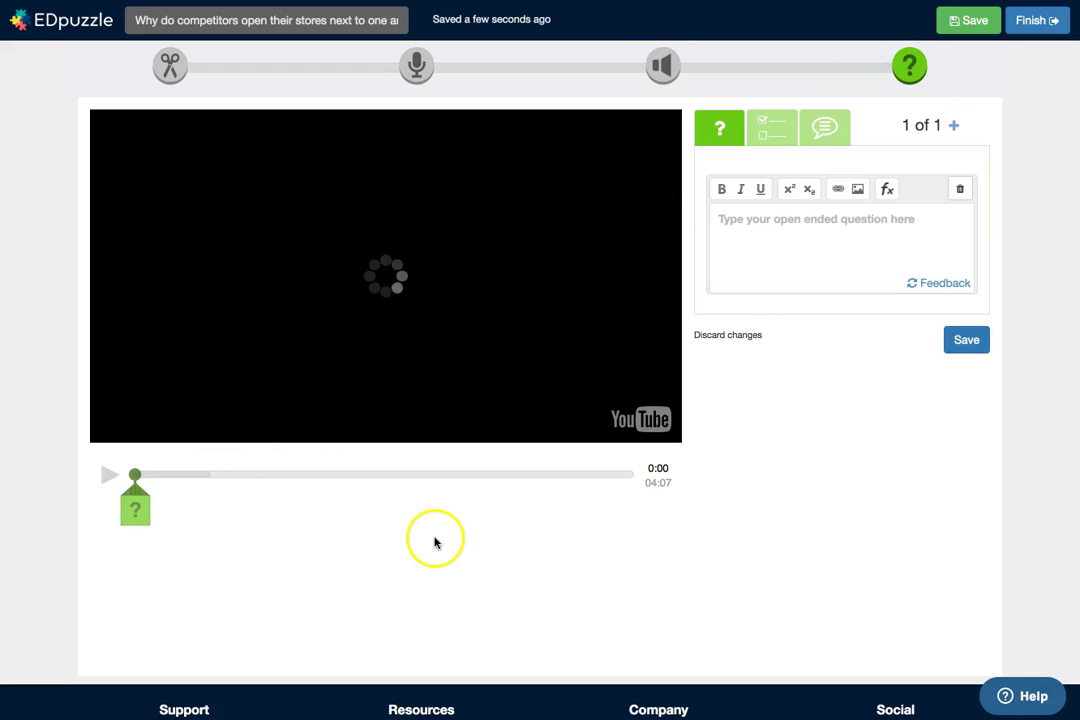
pyautogui.click(721, 132)
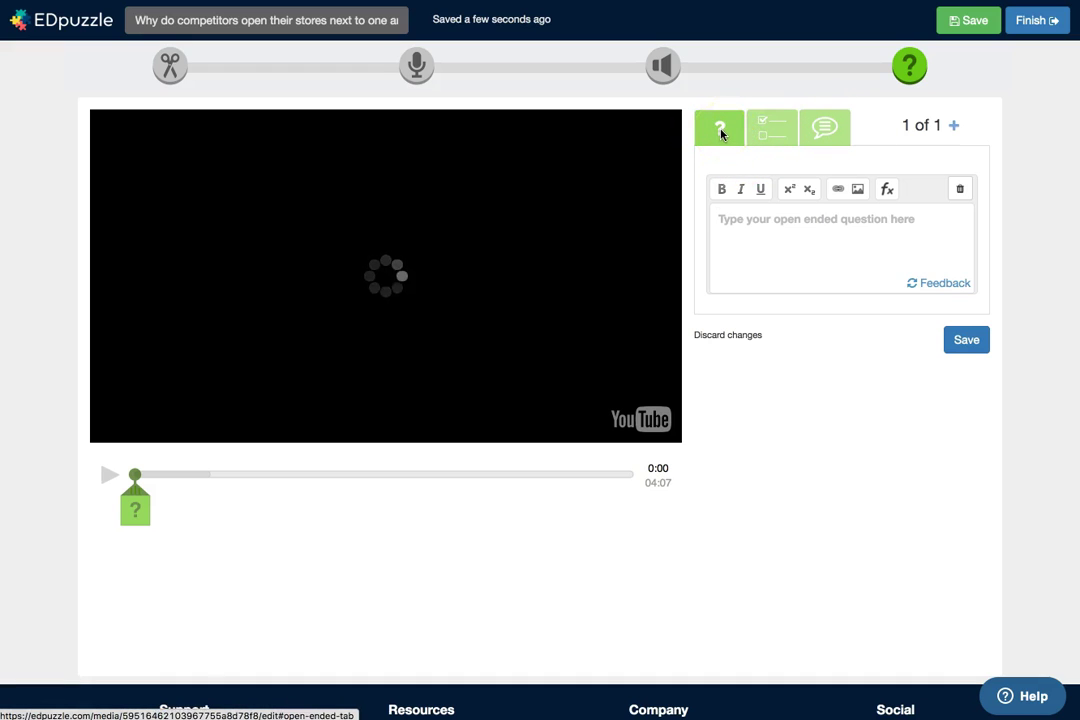
pyautogui.click(767, 127)
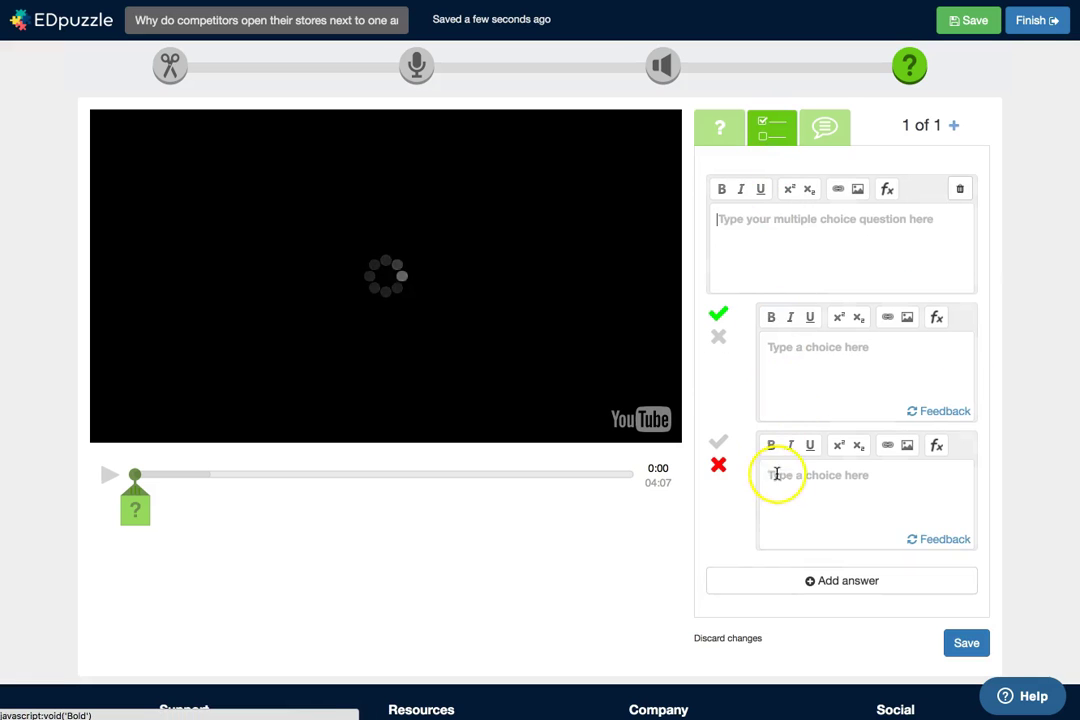
pyautogui.click(718, 442)
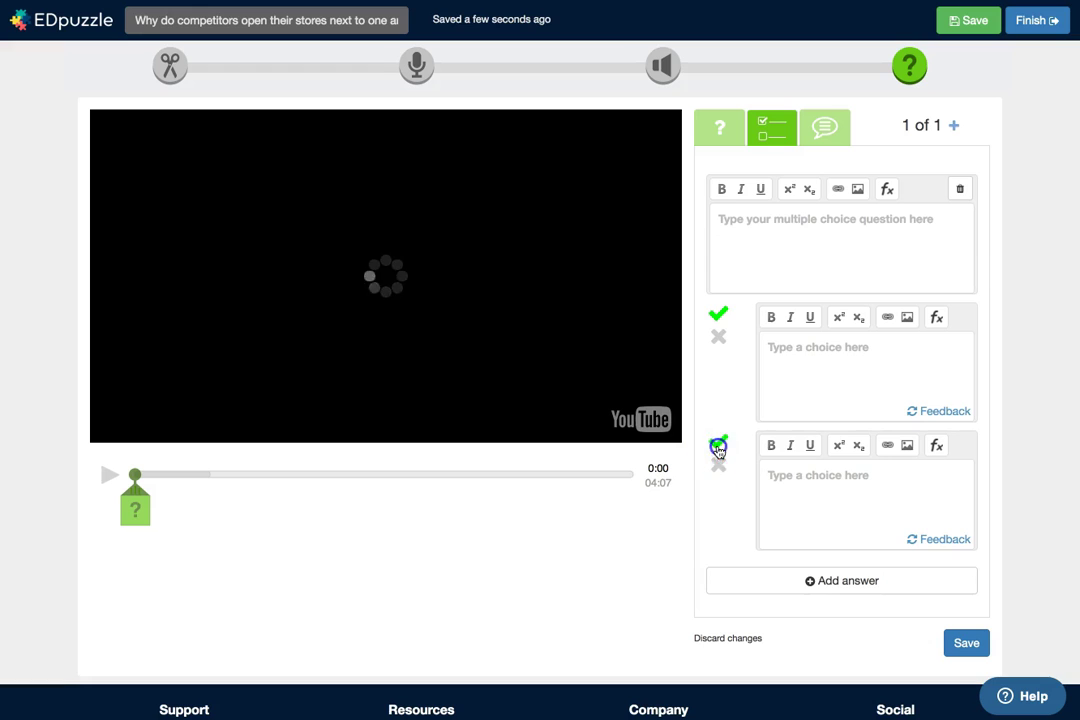
pyautogui.click(722, 340)
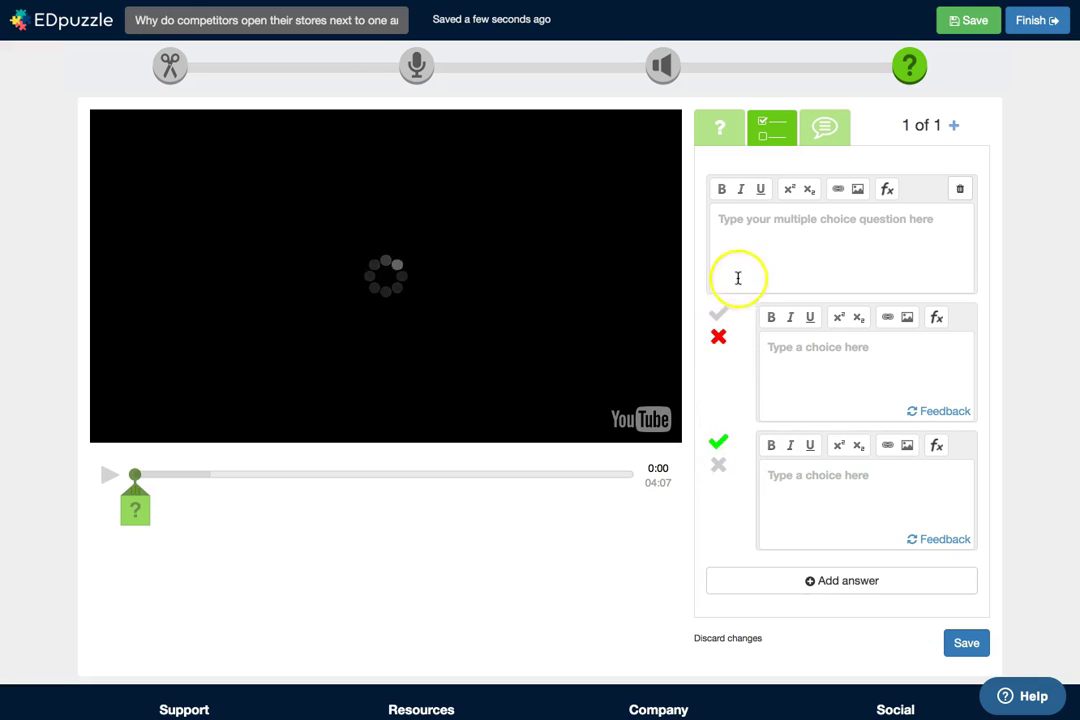
pyautogui.click(827, 131)
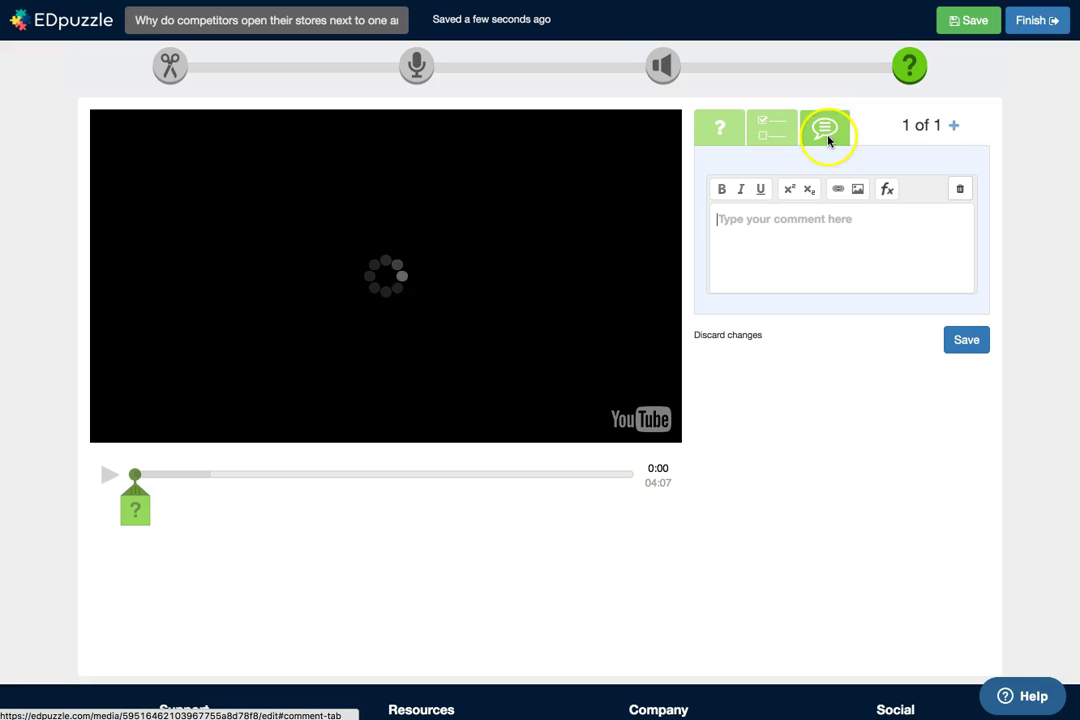
pyautogui.click(718, 133)
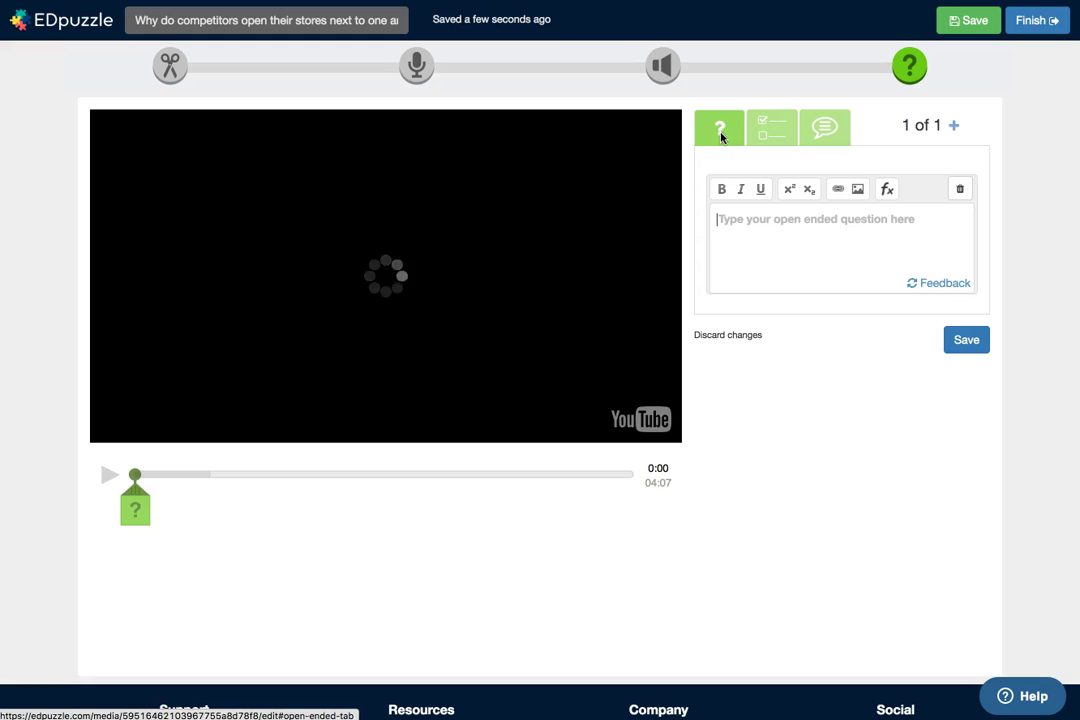
pyautogui.click(771, 133)
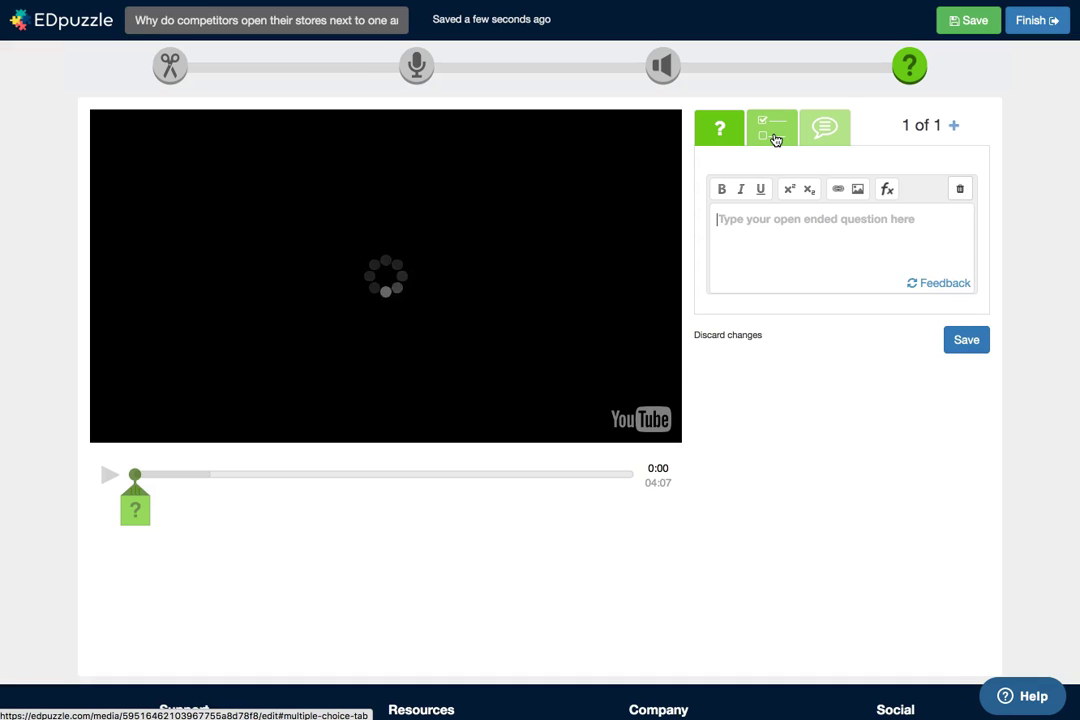
pyautogui.click(768, 90)
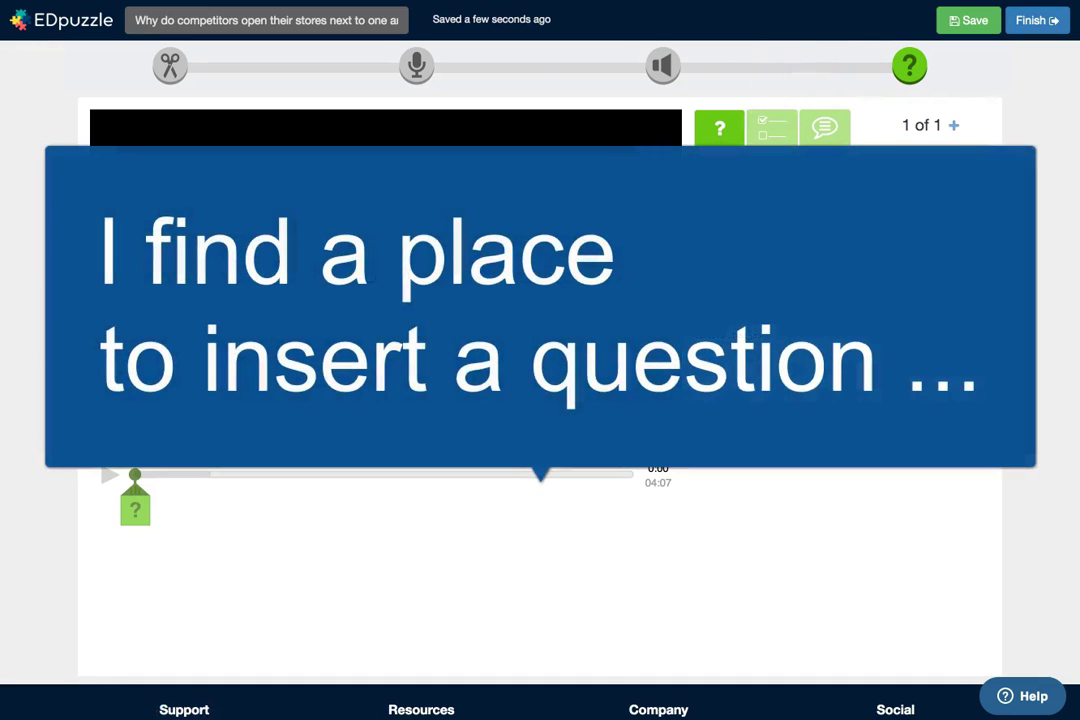
# Step: At 0:32, start an open-ended question: "Why do you think gas stations, grocery stores, auto repair shops, and restaurants always seem to appear in group"
pyautogui.click(108, 478)
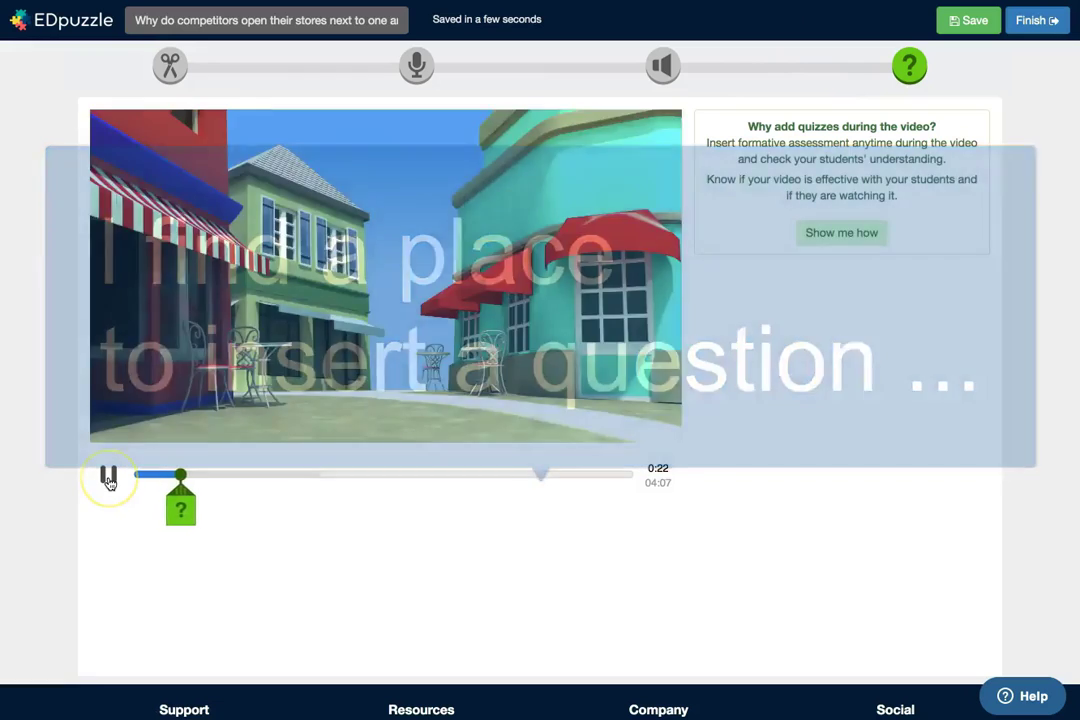
pyautogui.click(422, 436)
pyautogui.click(788, 248)
pyautogui.write('Why do you thin')
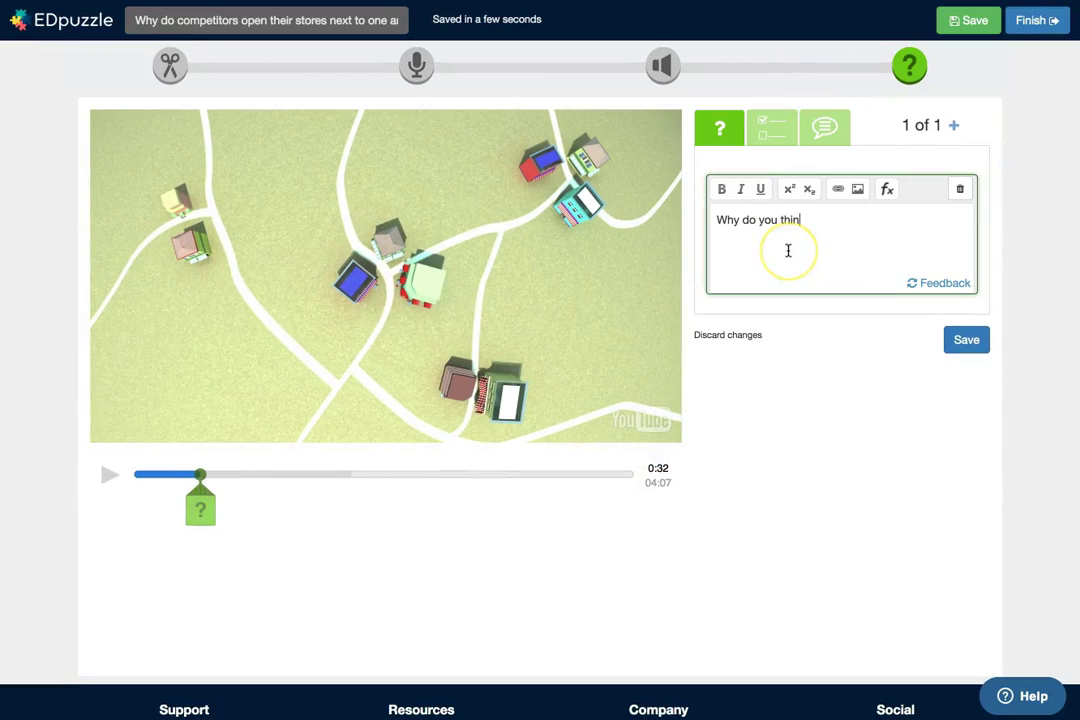
pyautogui.write('k gas stations, grocery stores, auto repair shops, and restaurants always seem to apper in group')
pyautogui.click(763, 252)
pyautogui.press('BackSpace')
pyautogui.write('ar')
# Step: Complete the question with "s, instead of being distributed evenly throughout a community?" and save it
pyautogui.click(824, 254)
pyautogui.write('s, instead of being distributed even')
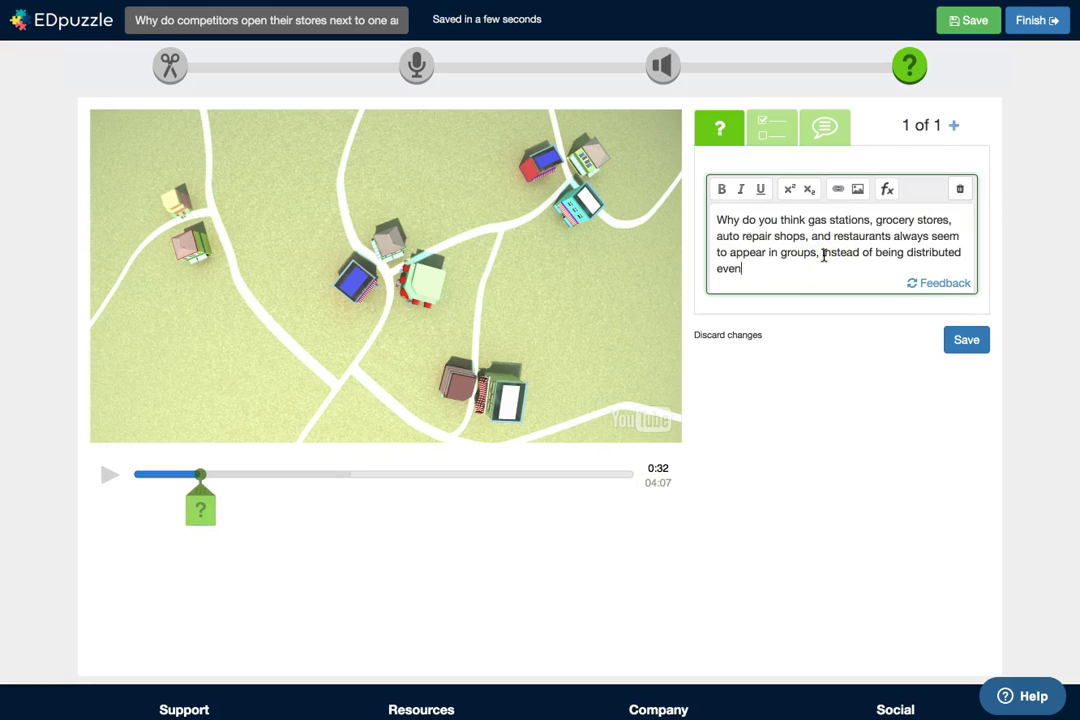
pyautogui.write('ly throughout a community?')
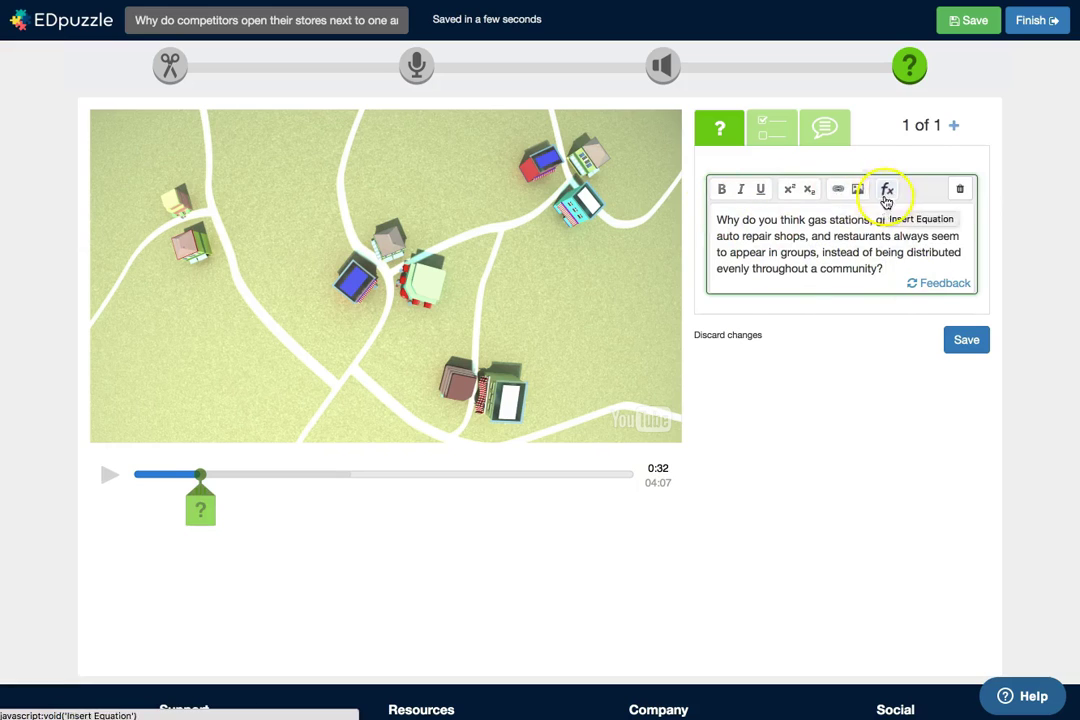
pyautogui.click(950, 350)
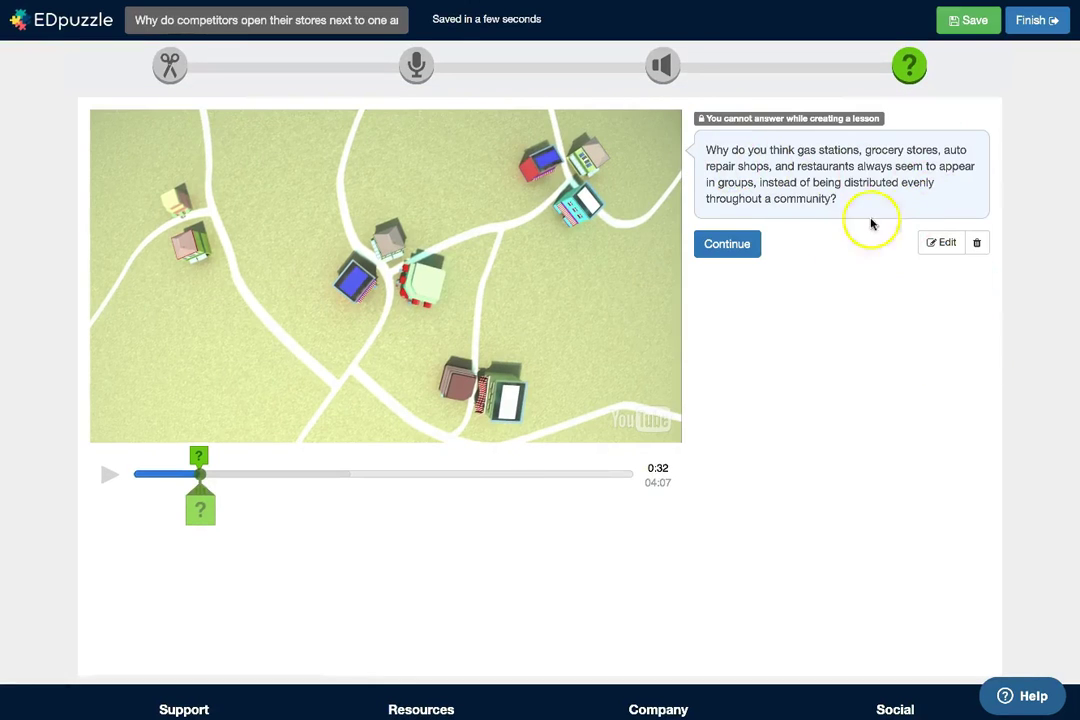
# Step: Continue the video to 01:41 and save a second open-ended question there that begins "According to the"
pyautogui.click(738, 244)
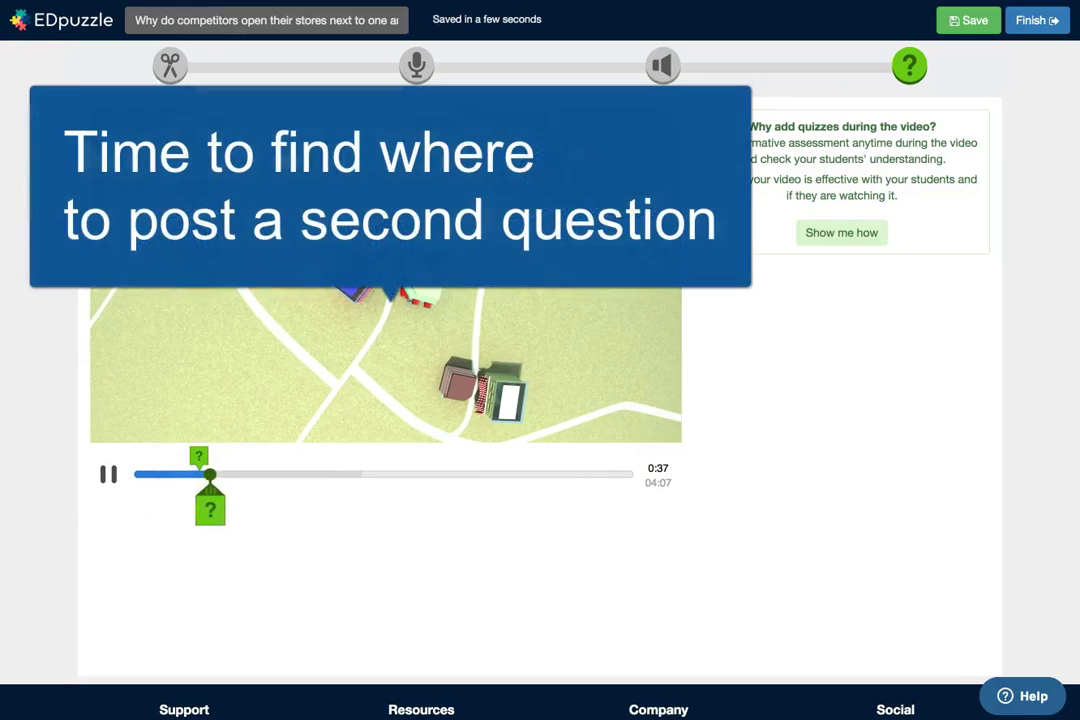
pyautogui.click(272, 475)
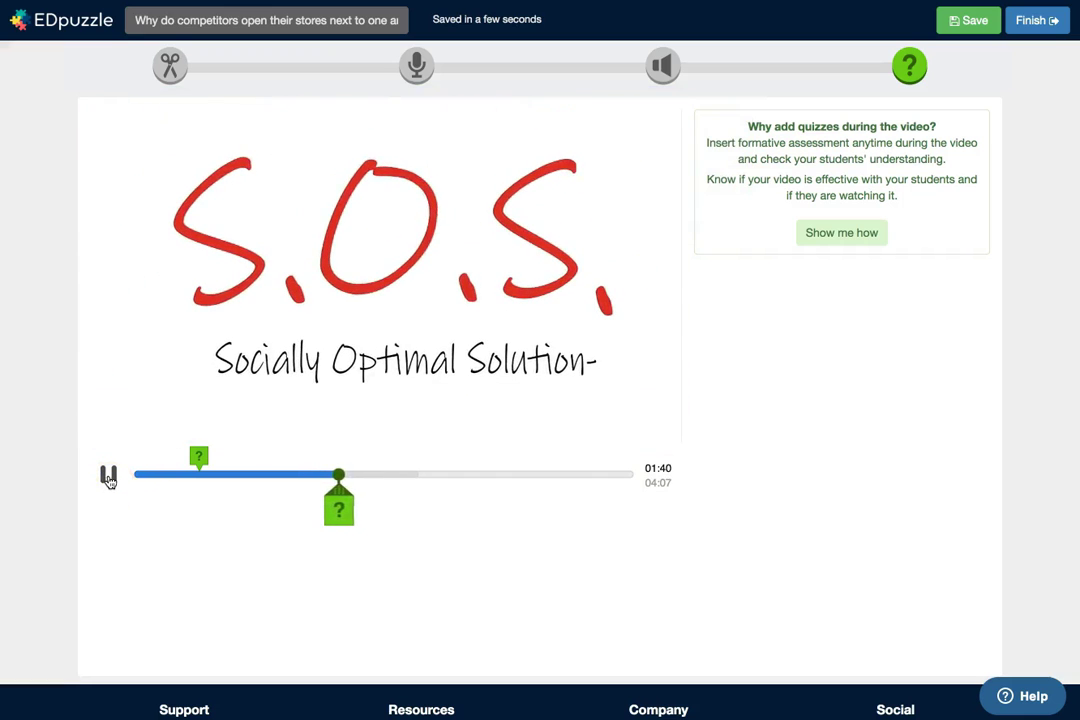
pyautogui.click(403, 400)
pyautogui.write('According to the vie')
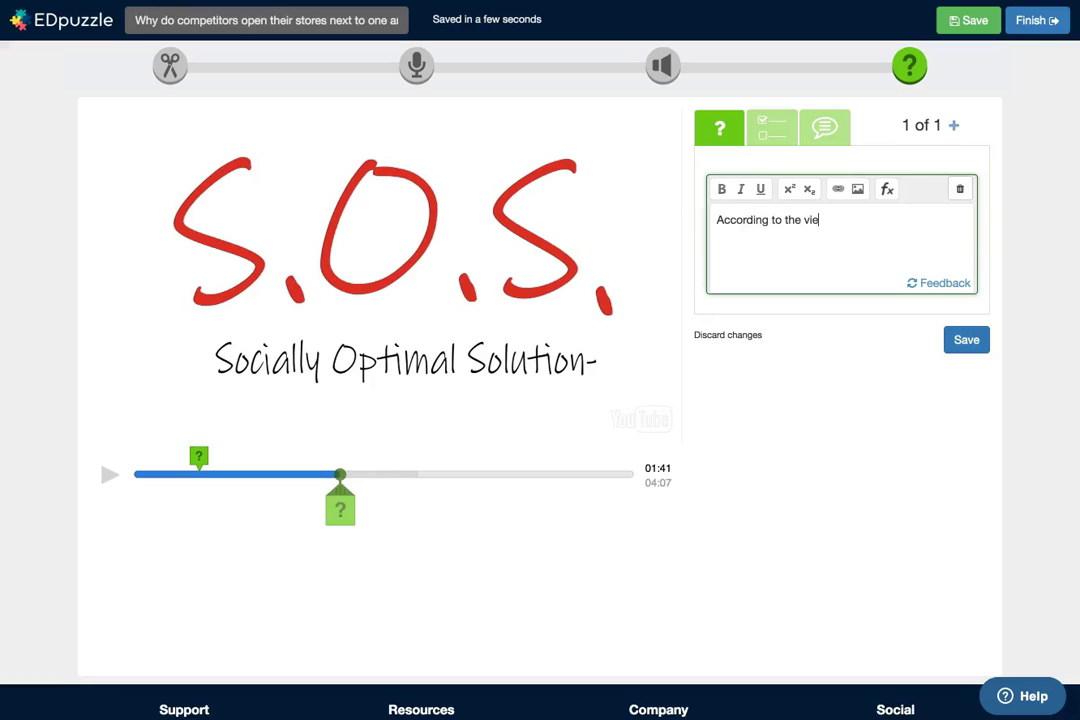
pyautogui.click(965, 339)
pyautogui.click(729, 291)
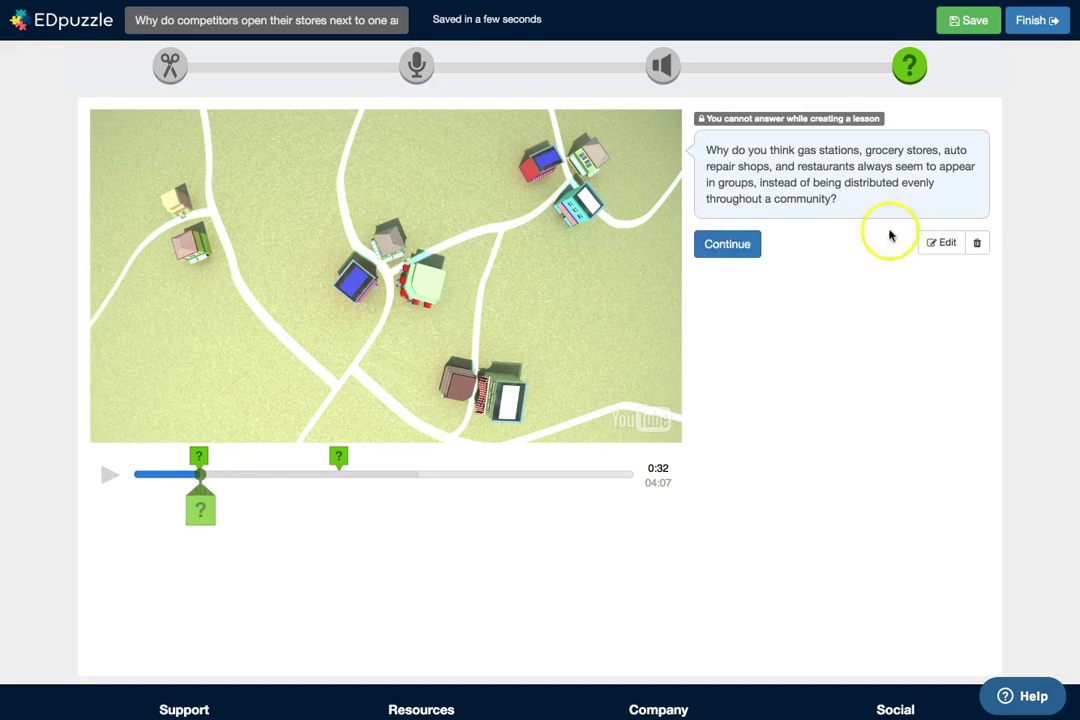
# Step: Change the 0:32 comment about gas stations and grocery stores into an open-ended question and save it
pyautogui.click(890, 240)
pyautogui.click(964, 337)
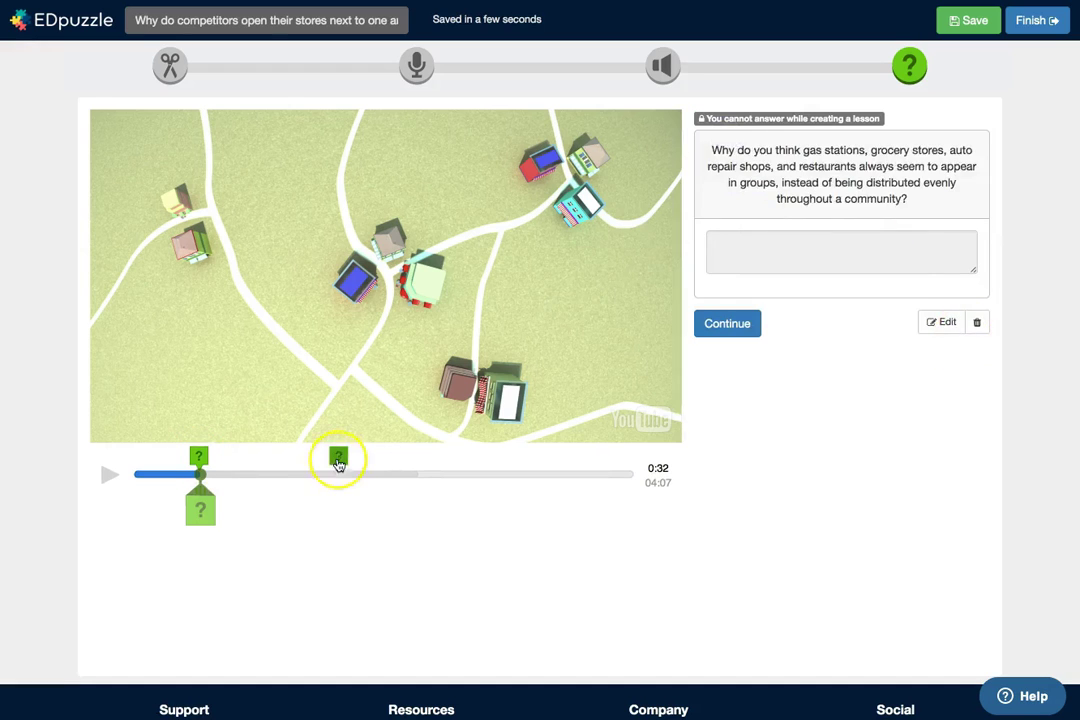
# Step: Convert the 01:41 "S.O.S." question to multiple choice with the choices "Solution Options Suggested" and "Sink Or Swim"
pyautogui.click(338, 460)
pyautogui.click(936, 291)
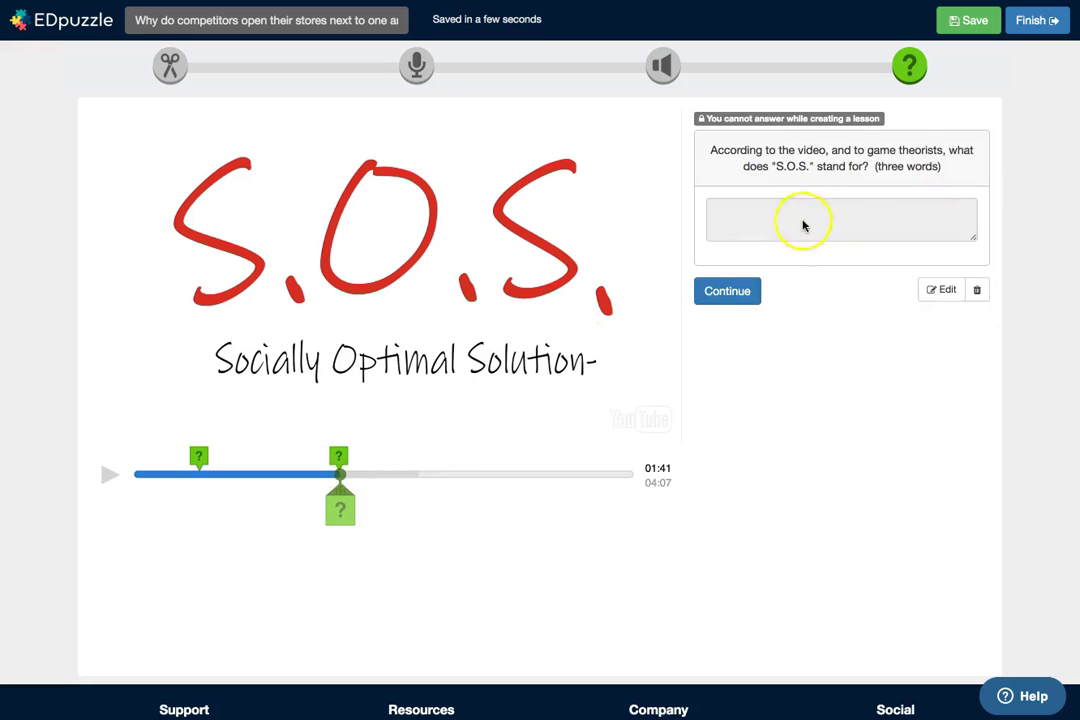
pyautogui.click(936, 291)
pyautogui.click(771, 127)
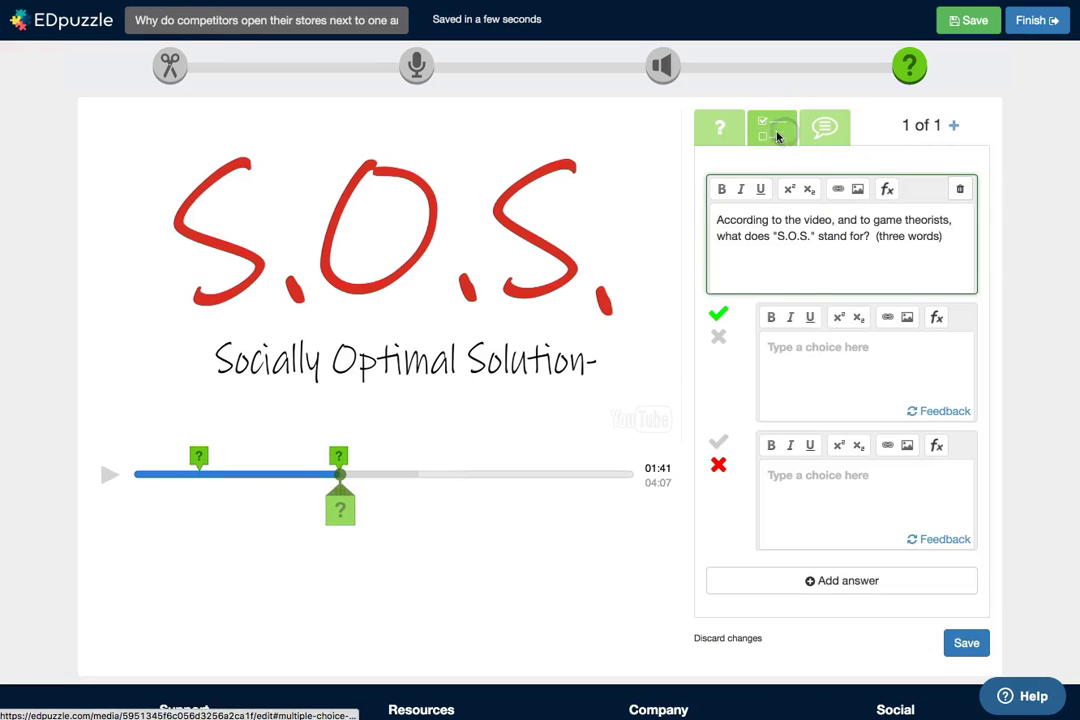
pyautogui.click(793, 342)
pyautogui.write('Solution Options Suggested')
pyautogui.click(808, 484)
pyautogui.write('Sink Or Swim')
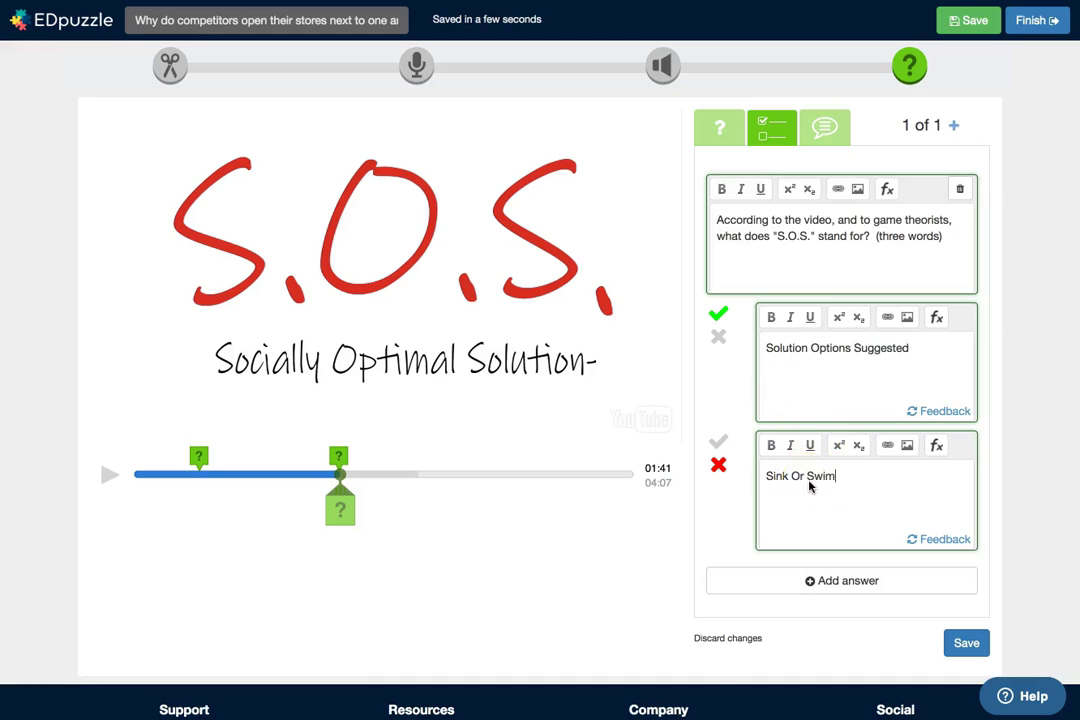
# Step: Add the third and fourth choices "Situational Options Suggested" and "Socially Optimal Solution" to the S.O.S. question
pyautogui.click(830, 580)
pyautogui.write('Situational Options Suggested')
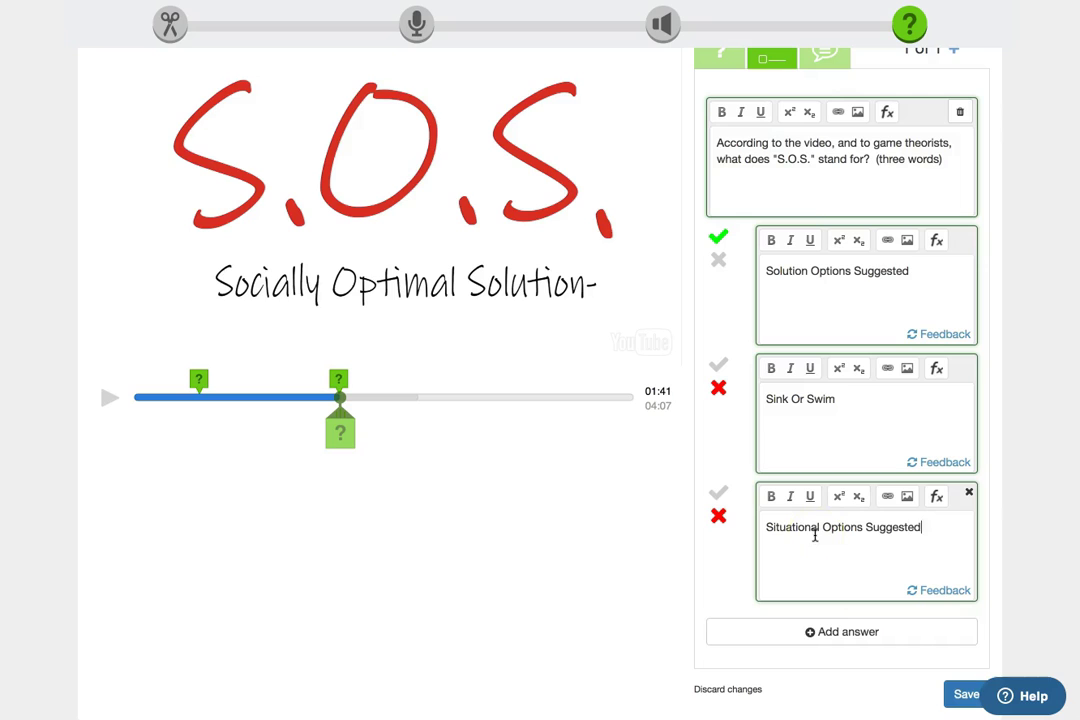
pyautogui.click(836, 632)
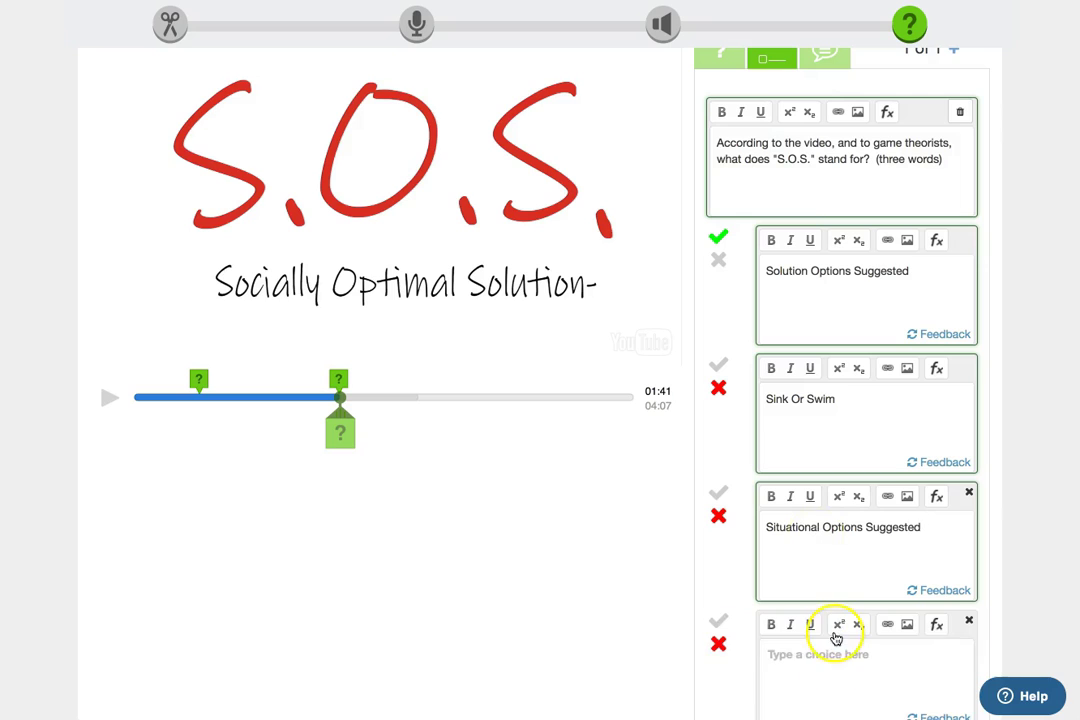
pyautogui.click(828, 657)
pyautogui.write('Socially Optimal Solution')
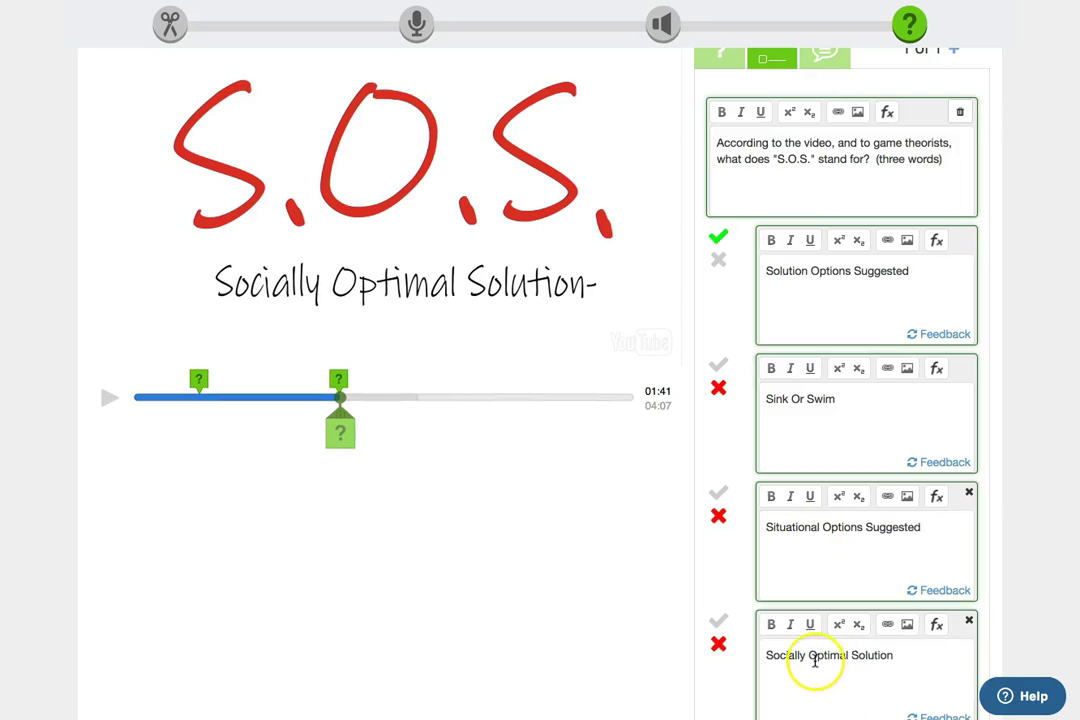
# Step: Mark "Socially Optimal Solution" as the only correct answer instead of "Solution Options Suggested" and save the question
pyautogui.click(718, 260)
pyautogui.click(718, 621)
pyautogui.scroll(-3, 754, 288)
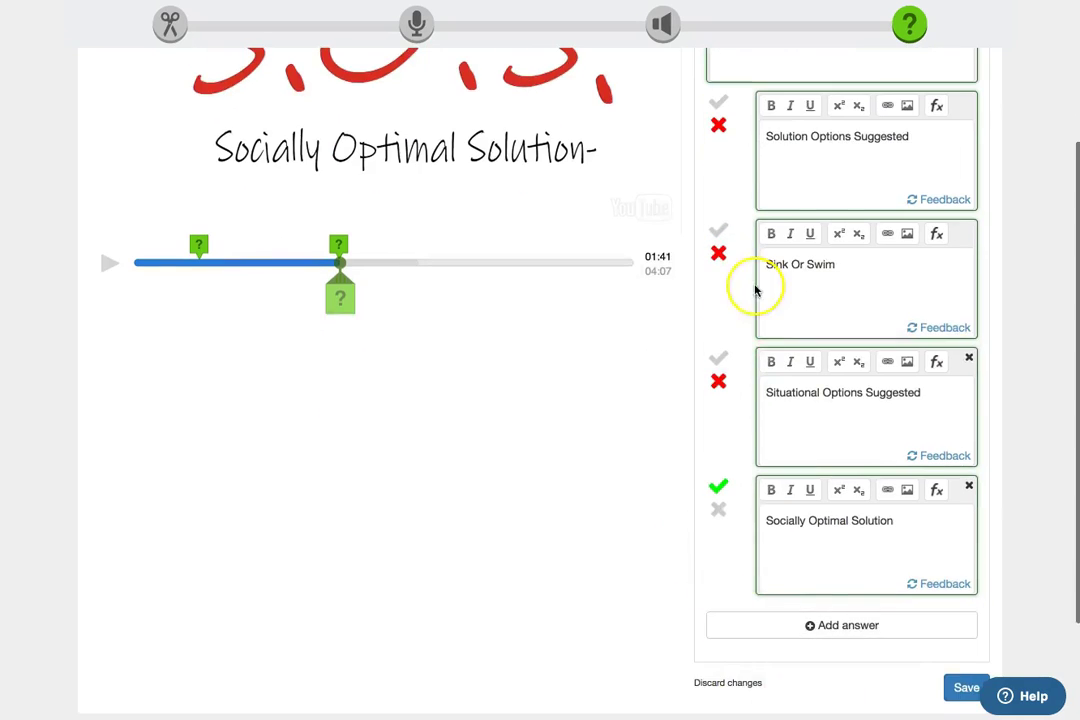
pyautogui.click(966, 626)
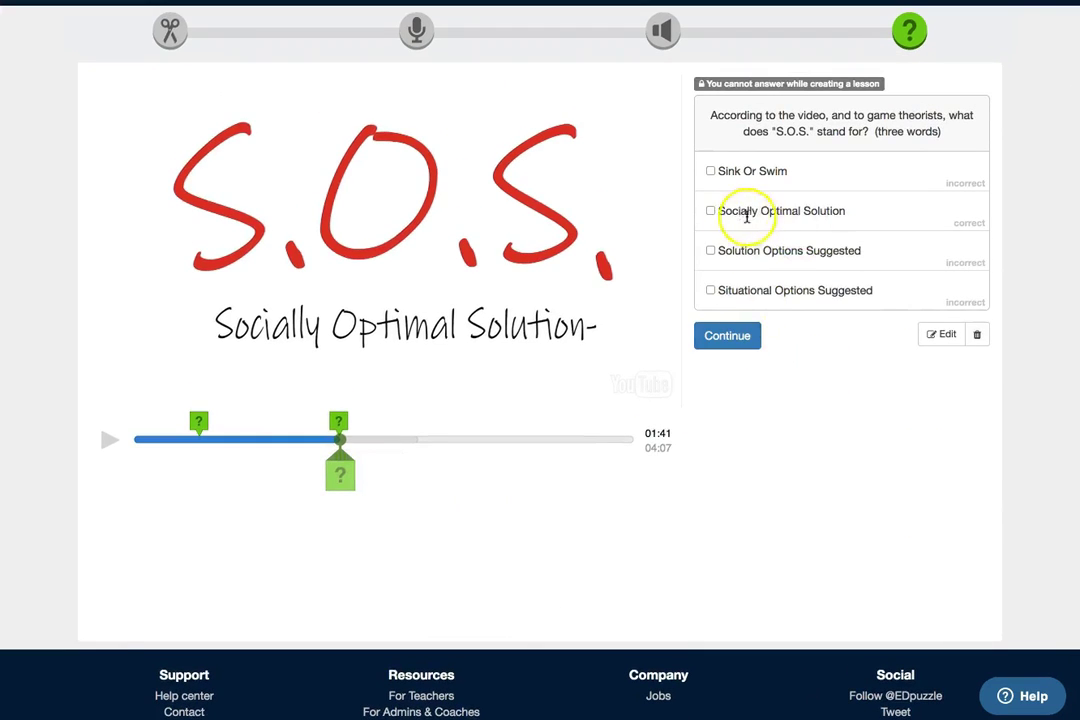
# Step: Continue the video to 02:59 and save a comment there asking to explain the Game Theorist term "Nash Equilibrium"
pyautogui.click(740, 337)
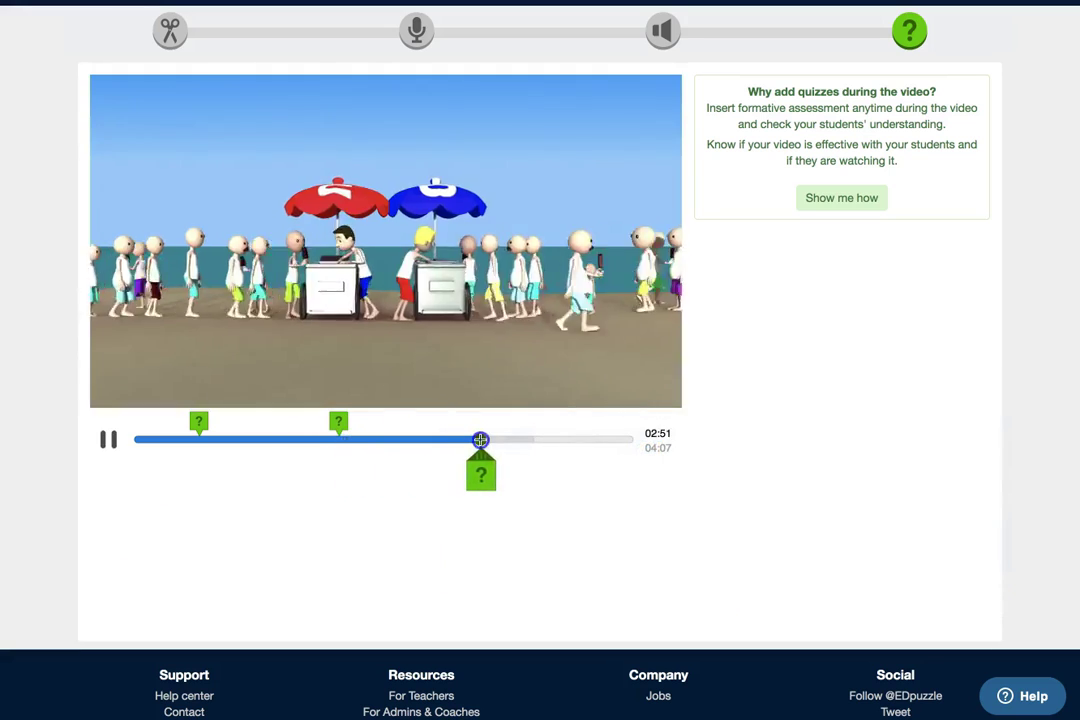
pyautogui.click(108, 443)
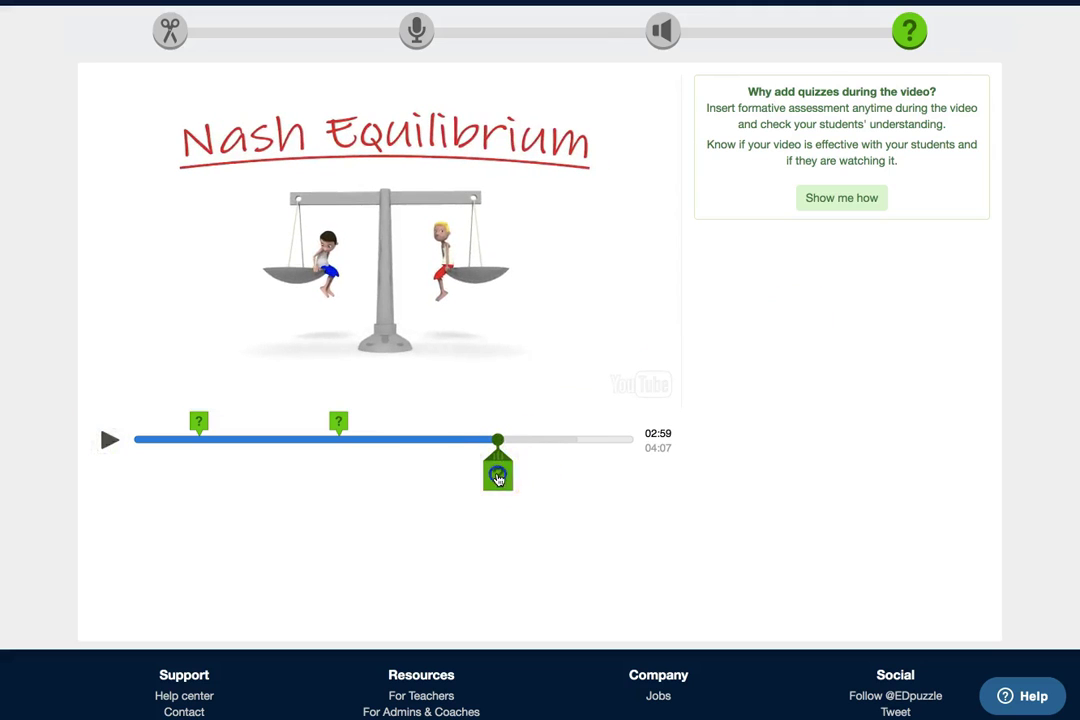
pyautogui.click(496, 474)
pyautogui.click(824, 93)
pyautogui.click(759, 204)
pyautogui.write('Explain the Game Theorist term "Nash Equil')
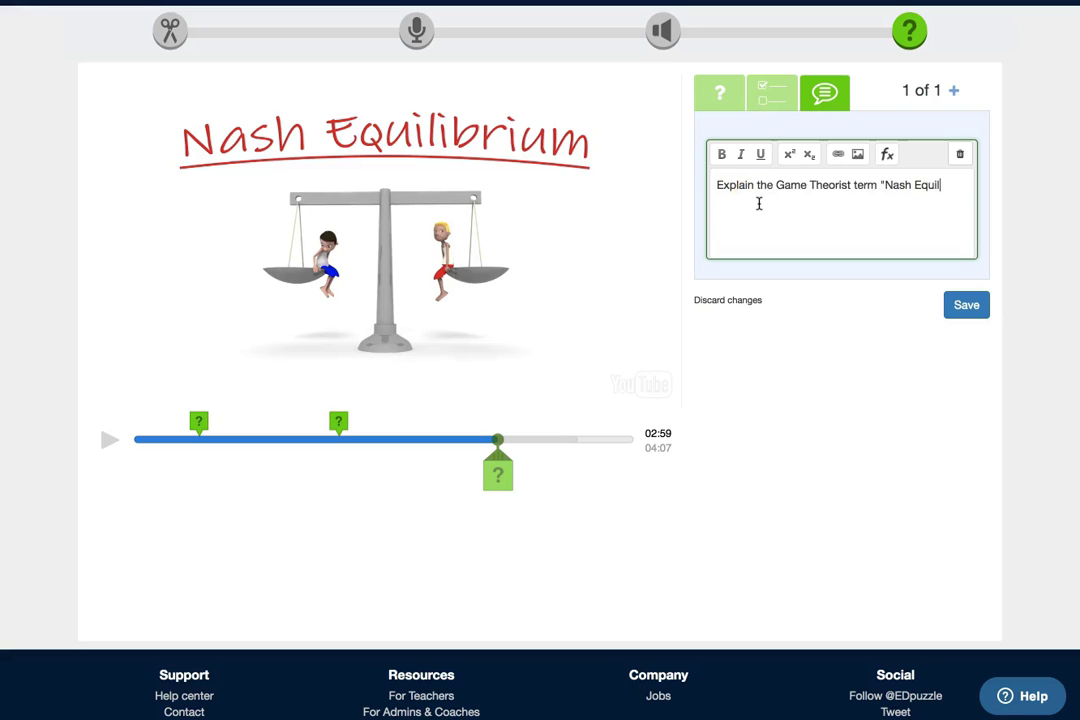
pyautogui.click(963, 305)
# Step: At 03:38, start a multiple-choice question: "Customers may be better served by distributing services throughout a community, but this leaves businesses vulnerable to what? (2 words)"
pyautogui.click(730, 178)
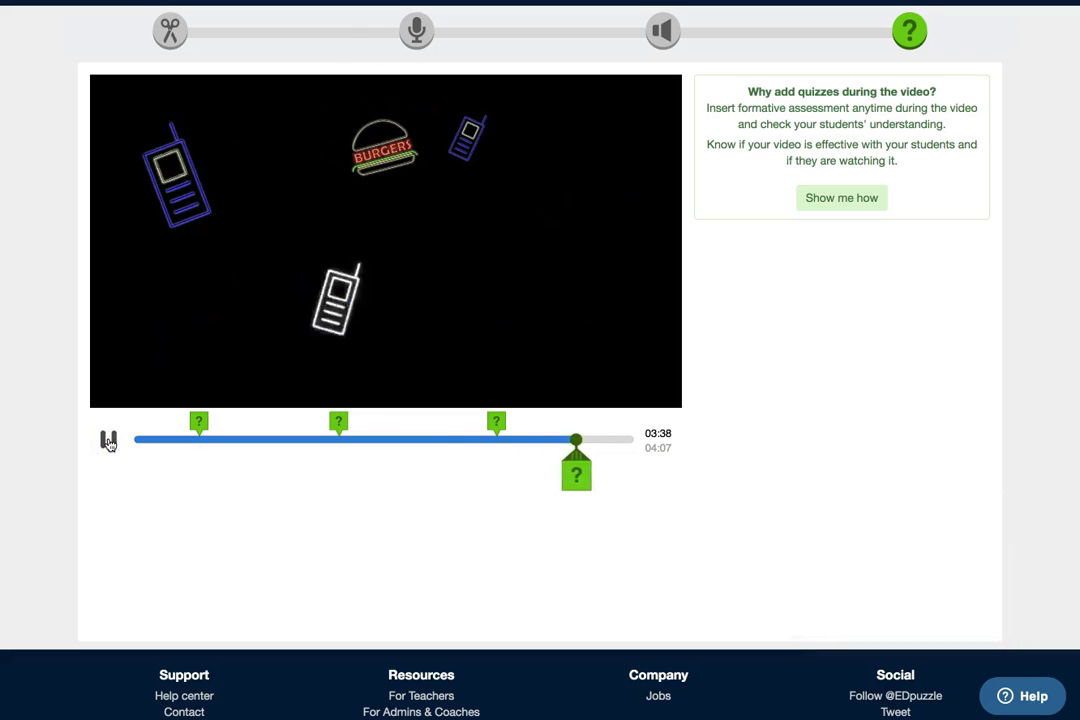
pyautogui.click(108, 442)
pyautogui.click(578, 475)
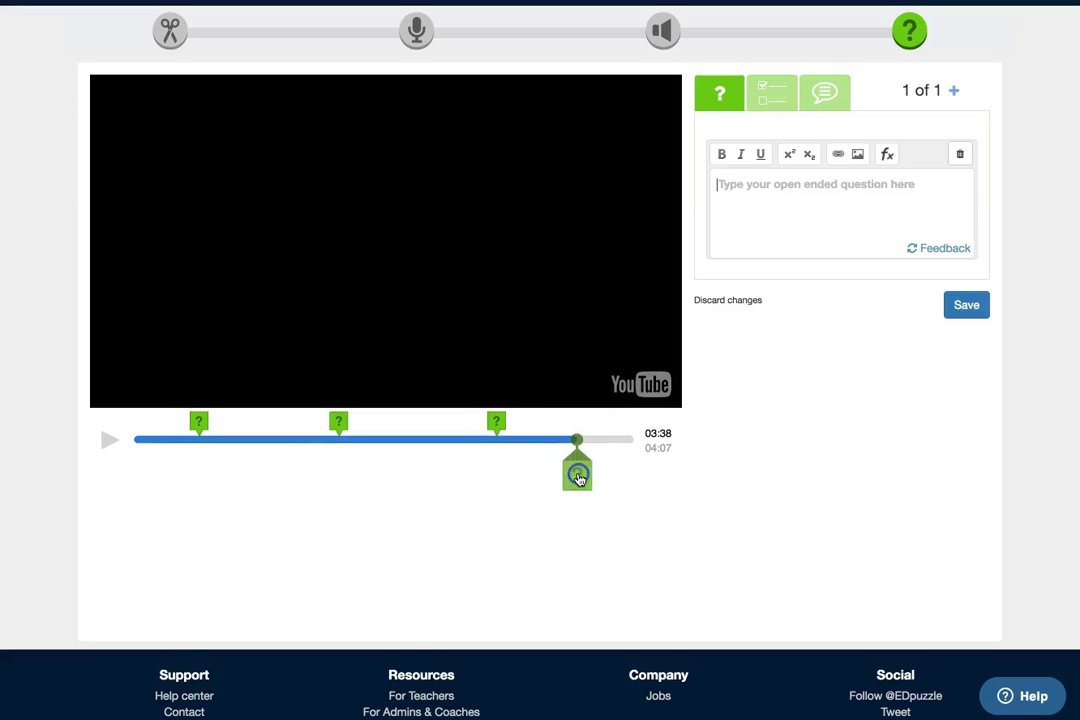
pyautogui.click(772, 92)
pyautogui.write('Customers may be better served by distributing')
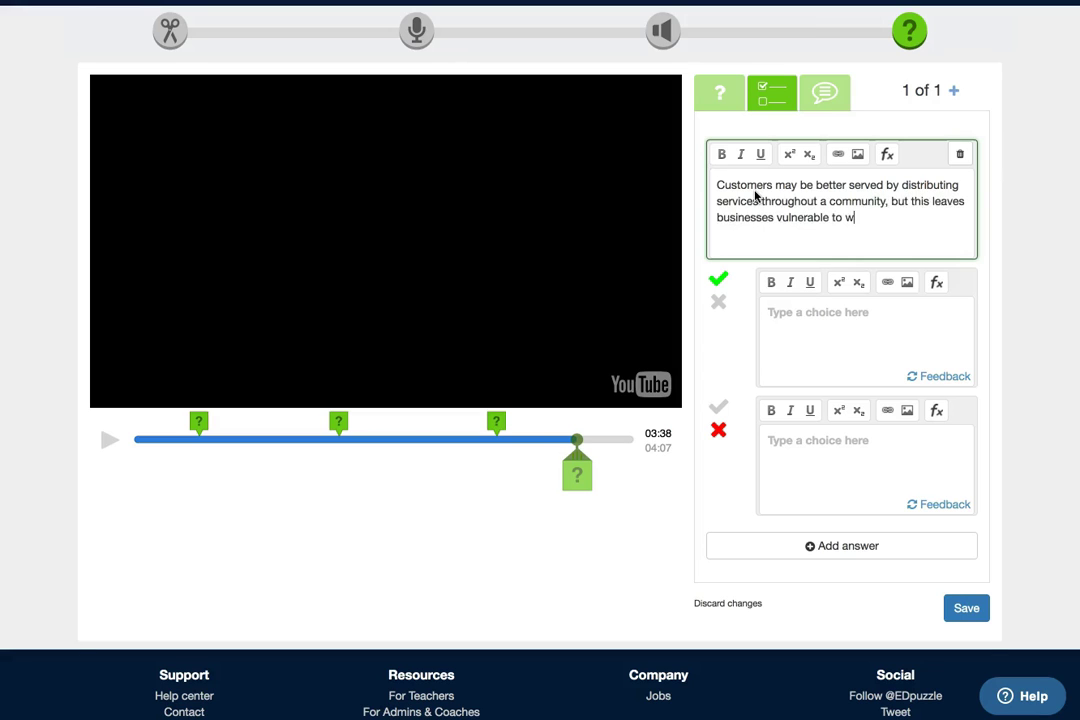
# Step: Enter the four choices "Assumed Competitors", "Angry Competition", "Alternative Choices" and "Aggressive Competition" for the 03:38 question
pyautogui.scroll(1, 757, 196)
pyautogui.click(832, 354)
pyautogui.write('Assumed Co')
pyautogui.press('Tab')
pyautogui.write('Angry')
pyautogui.click(857, 577)
pyautogui.write('Alternative Choices')
pyautogui.click(840, 708)
pyautogui.write('Aggressive Competition')
# Step: Make "Aggressive Competition" the only correct answer and save the 03:38 question
pyautogui.click(718, 505)
pyautogui.click(718, 144)
pyautogui.scroll(-1, 747, 550)
pyautogui.click(966, 659)
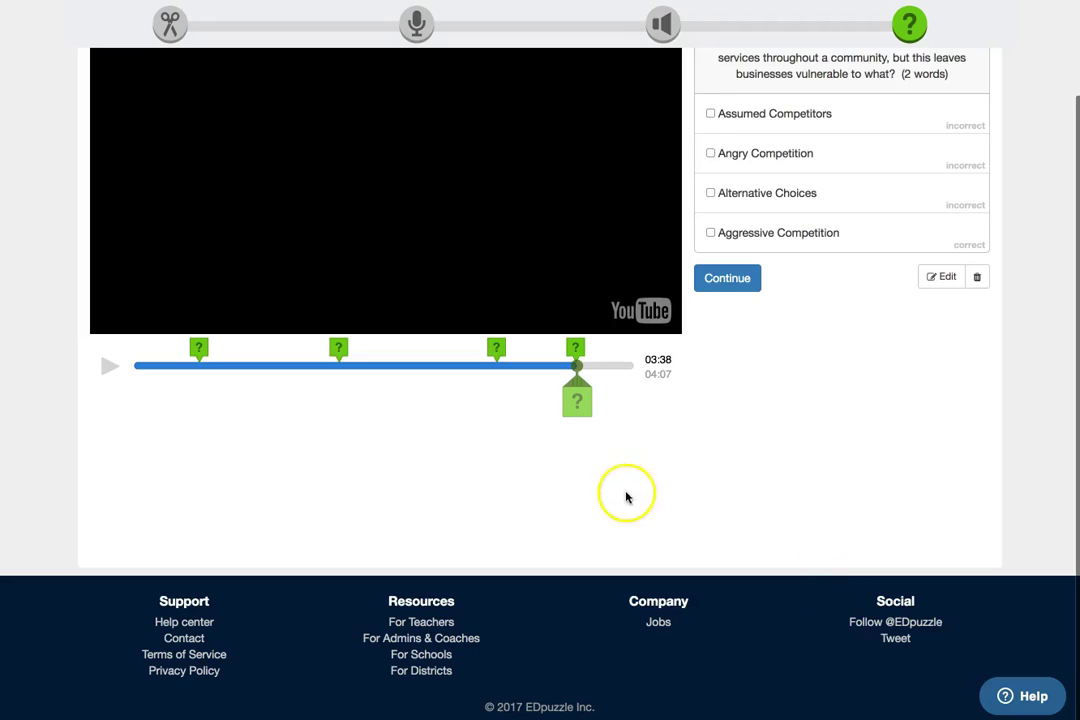
pyautogui.scroll(1, 490, 510)
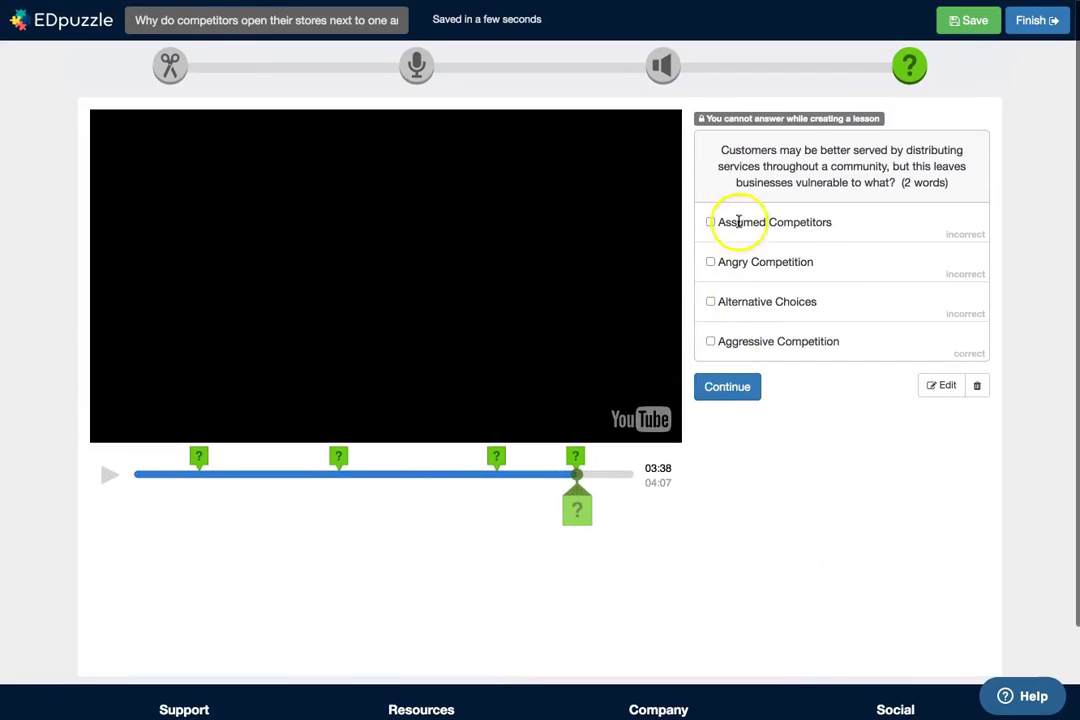
# Step: At 03:48, save an open-ended question: "In the real world, what strategies do businesses typically utilize to "fight for customers"? (3 terms)"
pyautogui.click(722, 386)
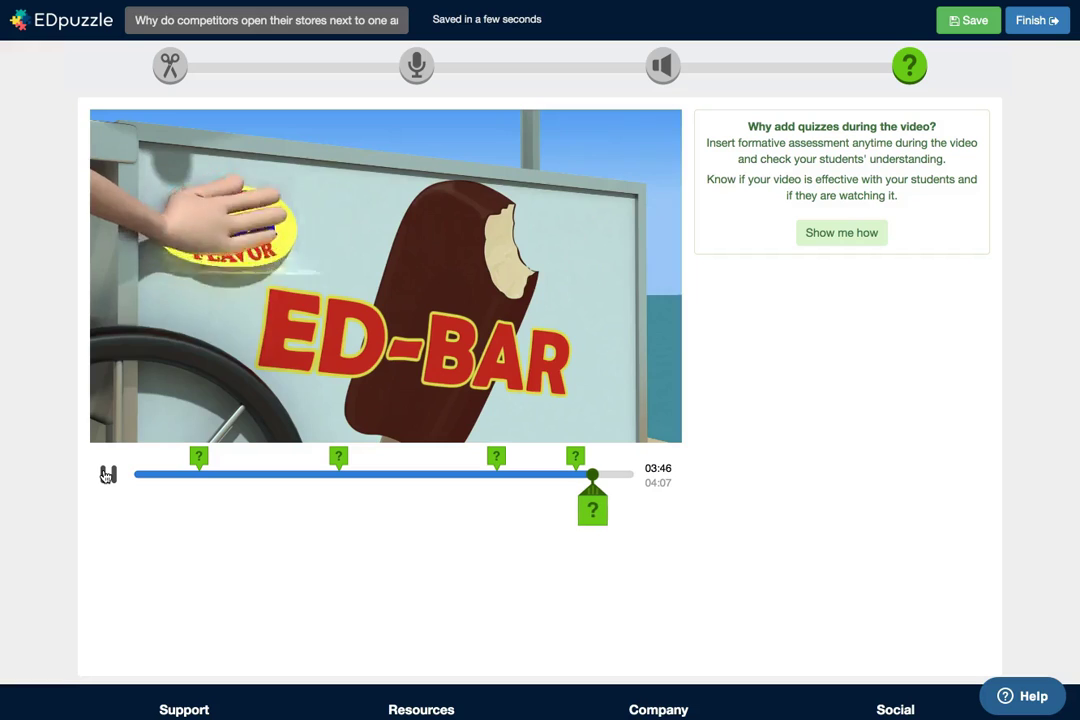
pyautogui.click(596, 510)
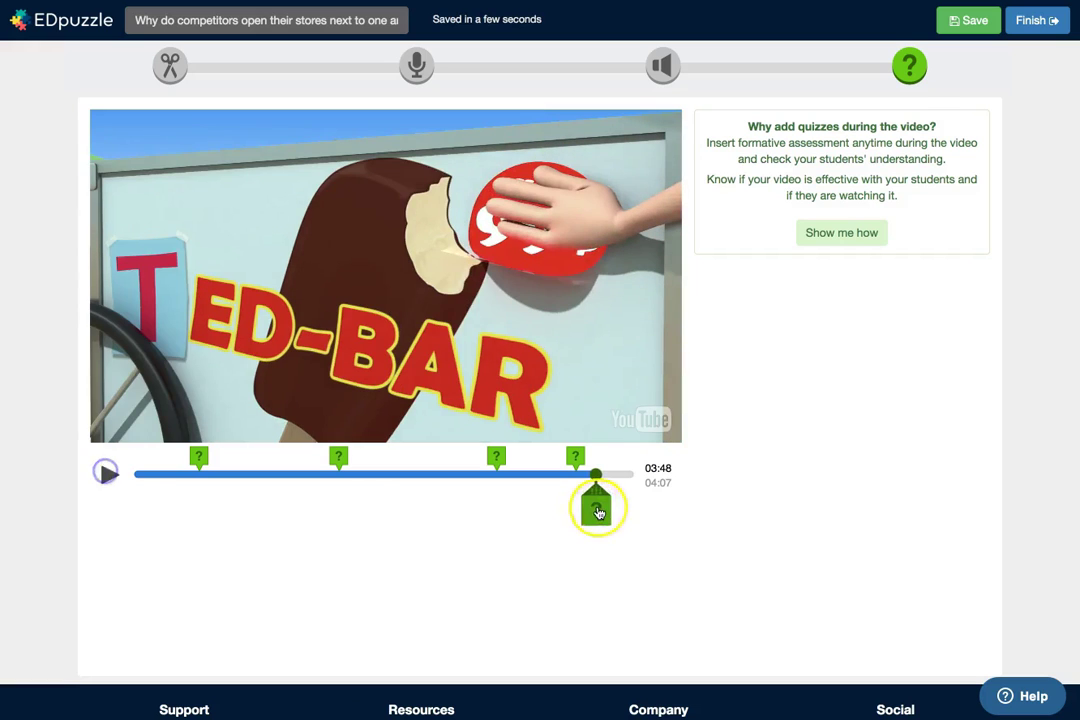
pyautogui.write('In the re')
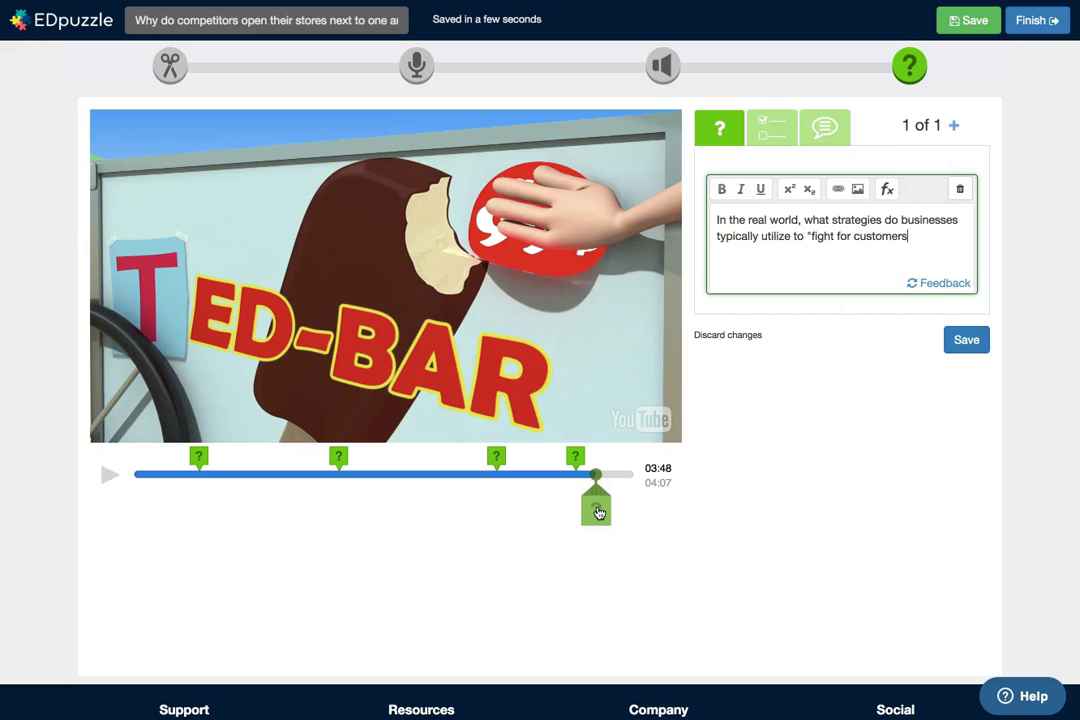
pyautogui.write('?')
pyautogui.click(572, 517)
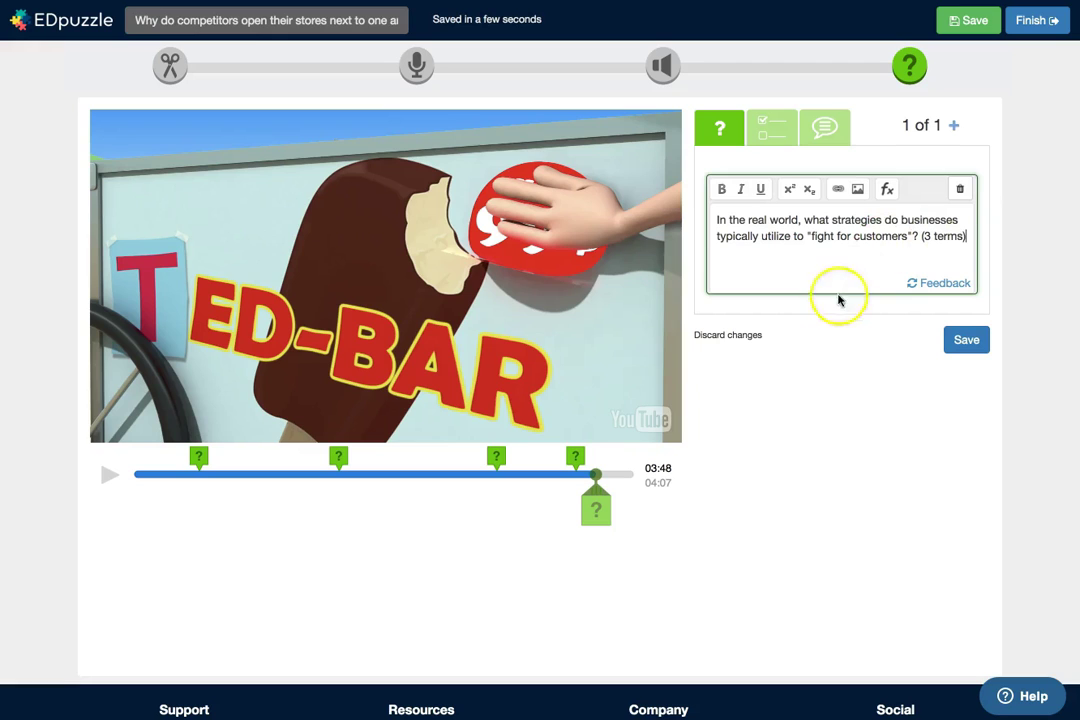
pyautogui.click(957, 244)
# Step: Continue the video to 03:57 and enter the question "At the "heart of their strategy," what do companies like to do?"
pyautogui.click(738, 292)
pyautogui.click(109, 478)
pyautogui.click(737, 292)
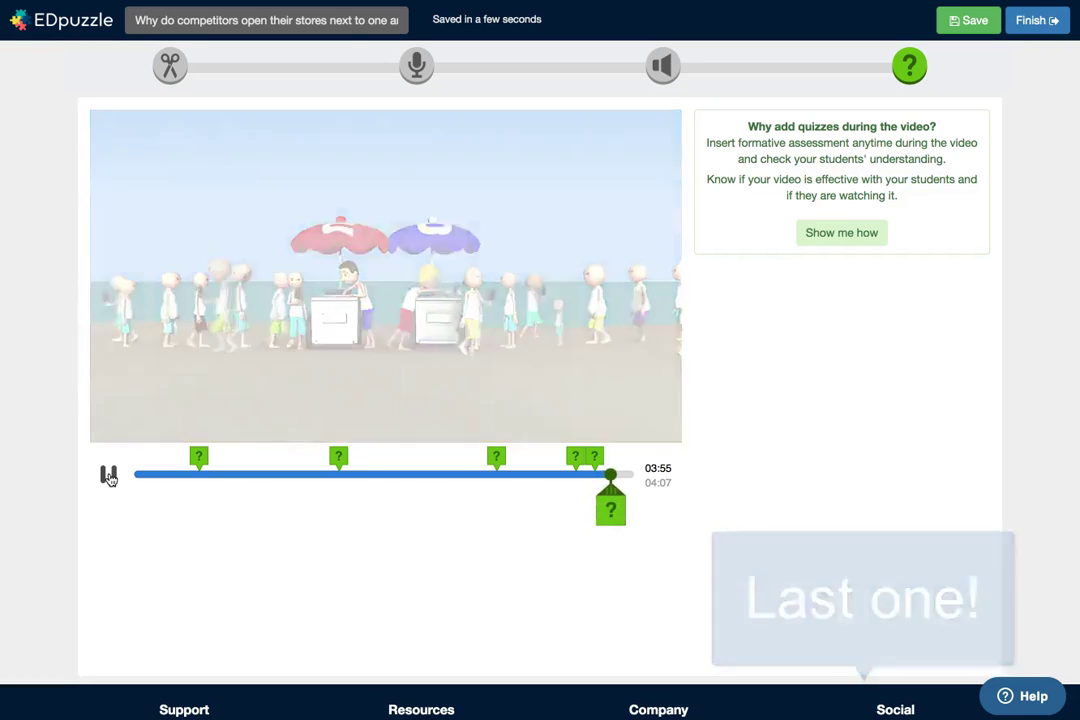
pyautogui.click(109, 476)
pyautogui.click(616, 510)
pyautogui.click(783, 234)
pyautogui.write('A')
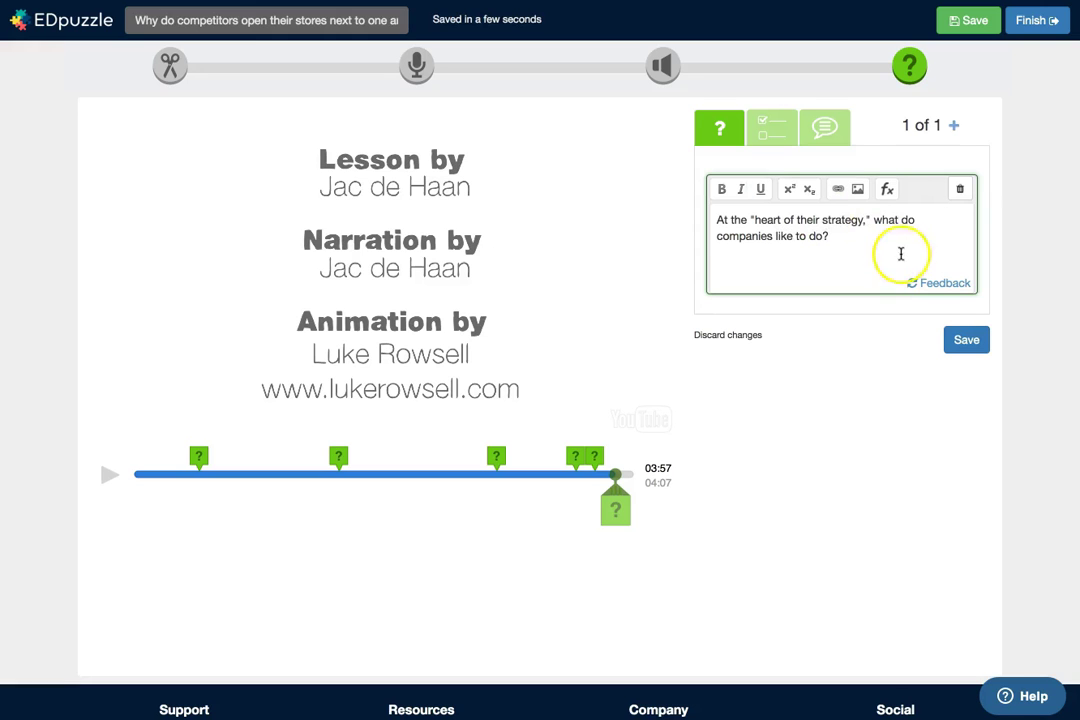
# Step: Switch the 03:57 question to multiple choice and reword its opening to "According to the video, at the"
pyautogui.click(777, 136)
pyautogui.click(827, 347)
pyautogui.click(722, 220)
pyautogui.write('ccording to the vid')
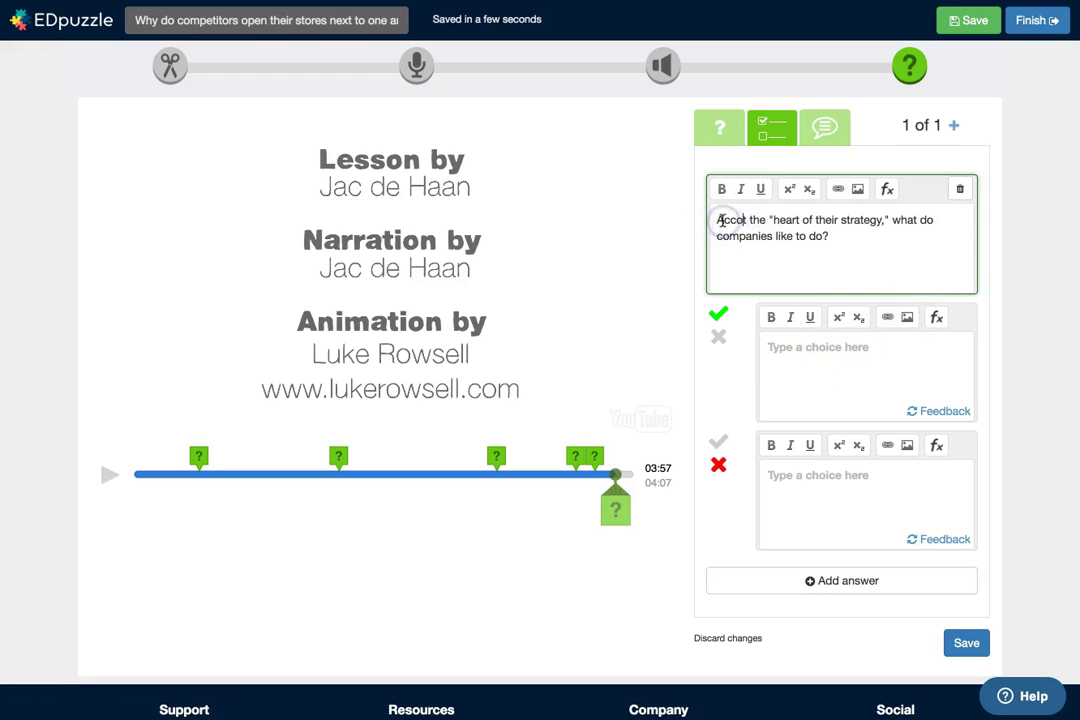
pyautogui.write('eo, at')
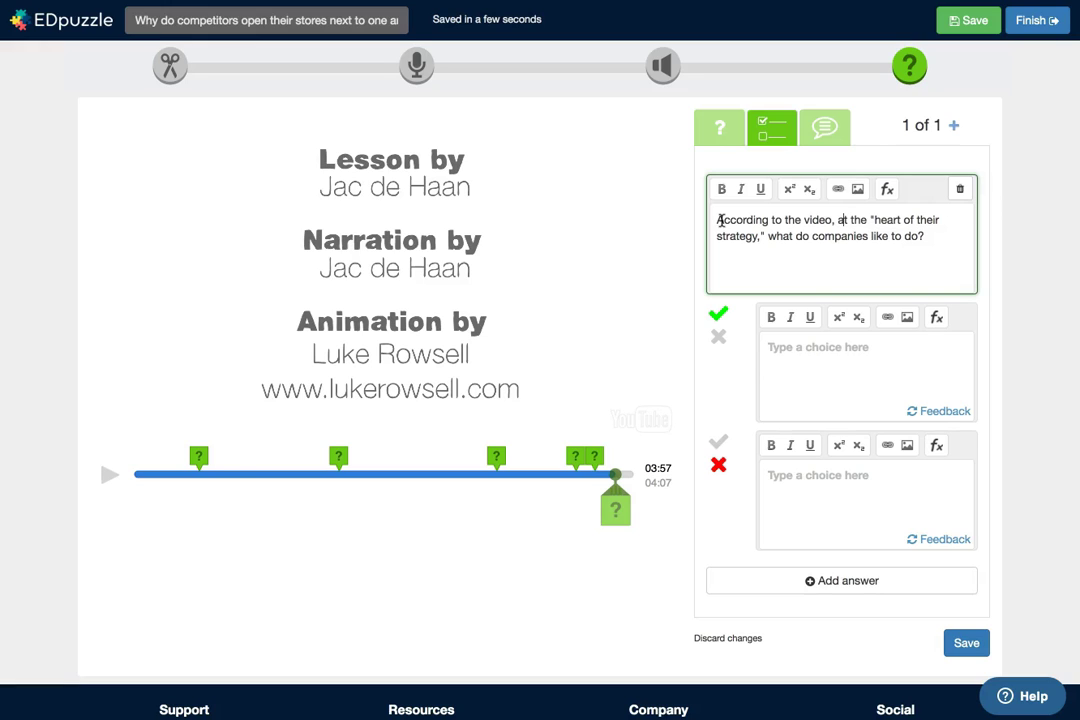
# Step: Enter the choices "Keep competition as close as possible" (correct), "Have corporate spies informing them" and "Competing head-to-head", and save the question
pyautogui.click(807, 362)
pyautogui.write('Keep competition as close as possi')
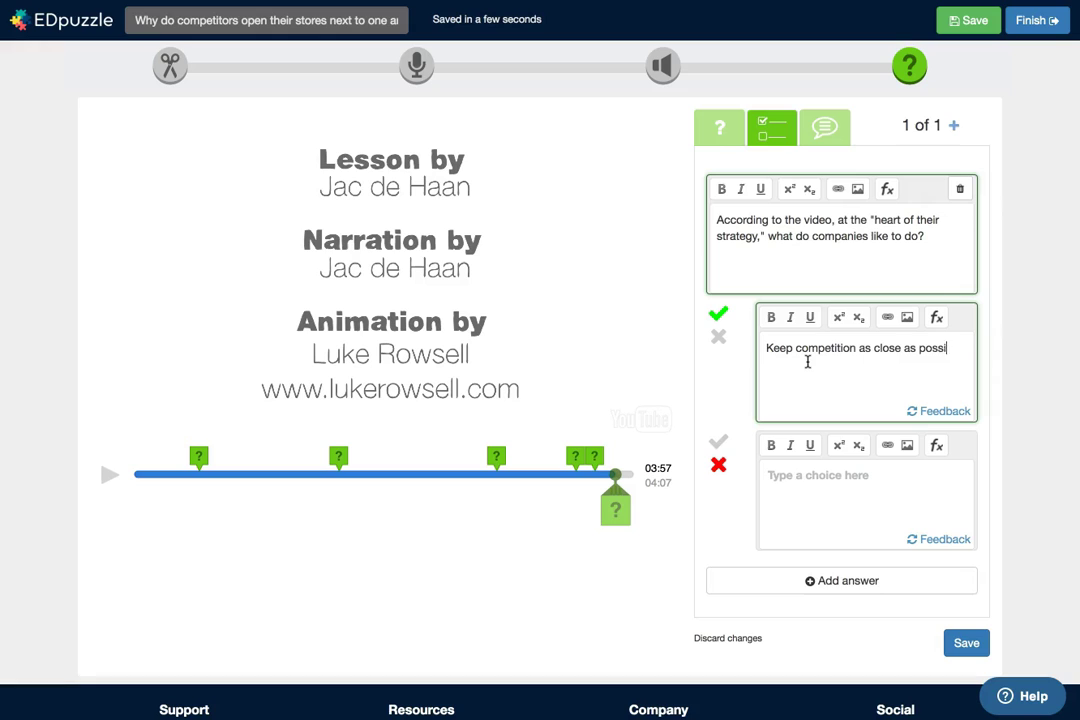
pyautogui.write('Have corporate spies informing them')
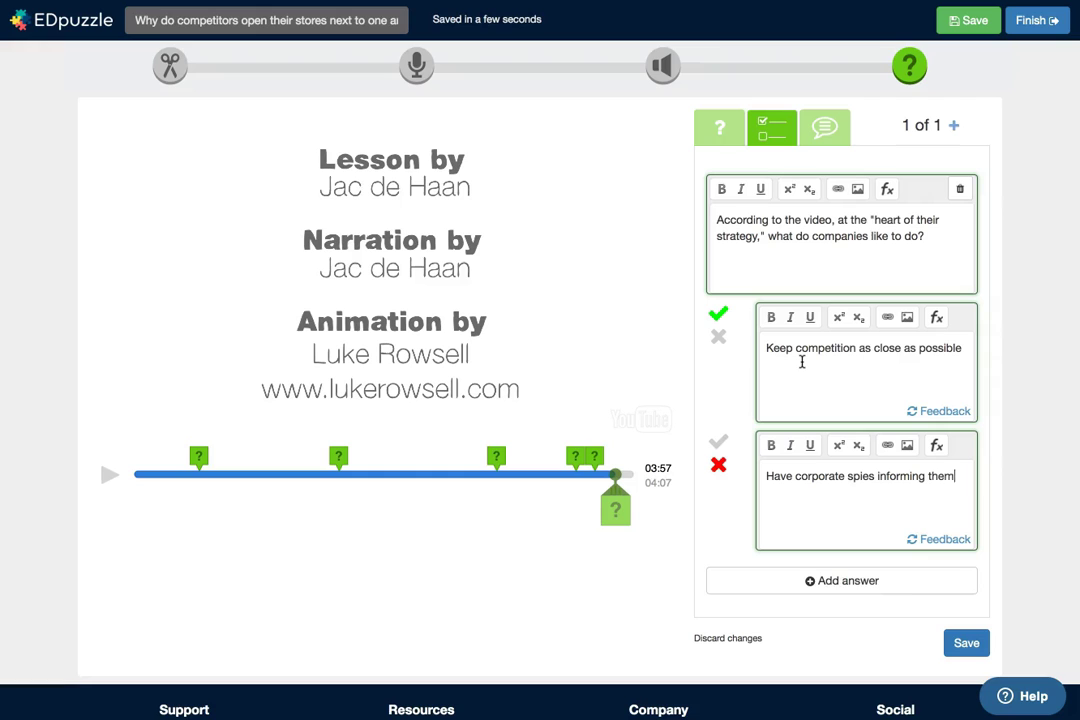
pyautogui.press('Tab')
pyautogui.press('Return')
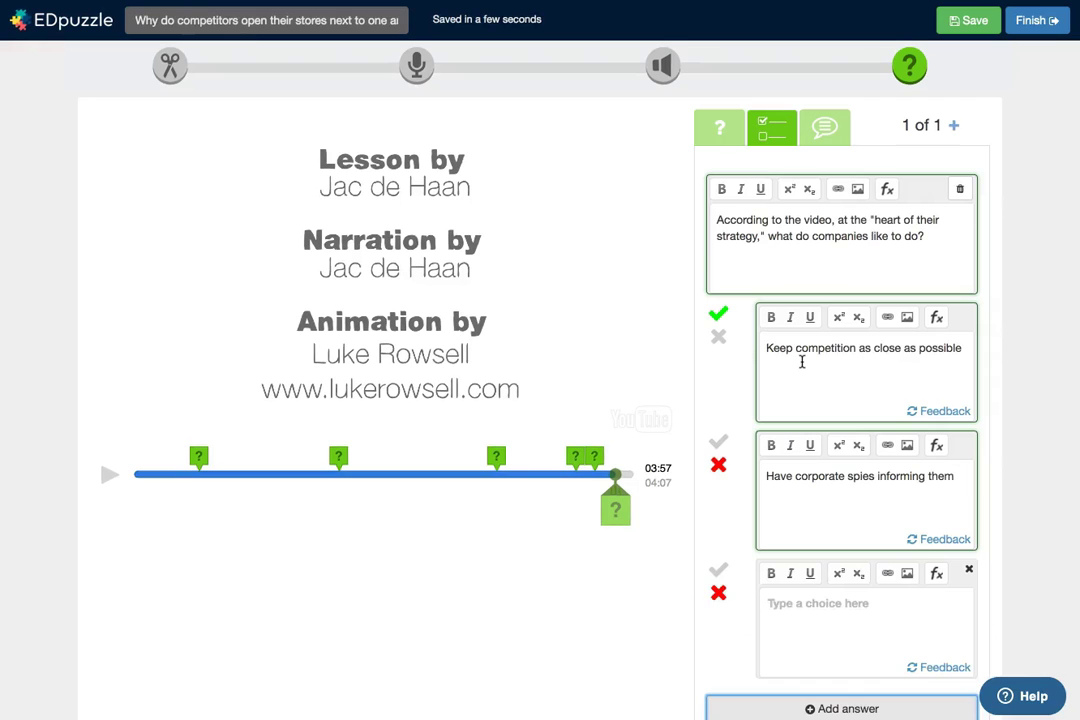
pyautogui.scroll(-2, 718, 556)
pyautogui.click(805, 447)
pyautogui.write('Competing head-to-head')
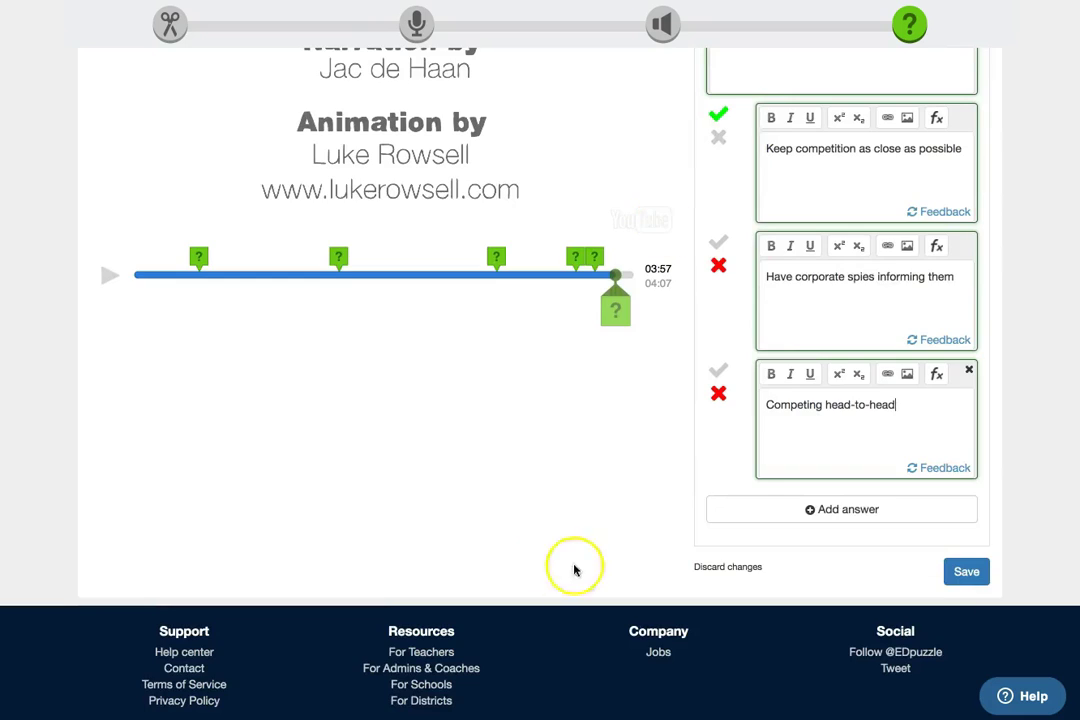
pyautogui.click(967, 571)
pyautogui.scroll(2, 436, 506)
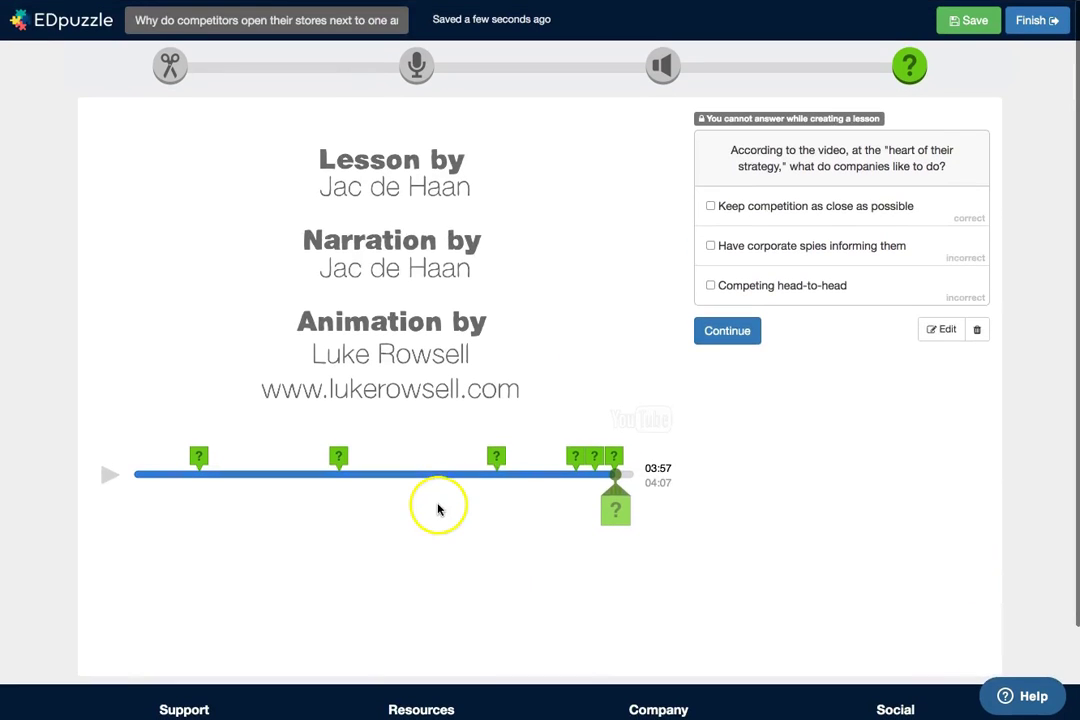
# Step: Finish the lesson and assign it to the 8-student "Tech. Integration & Lead..." class with Prevent skipping enabled and no due date
pyautogui.click(1030, 22)
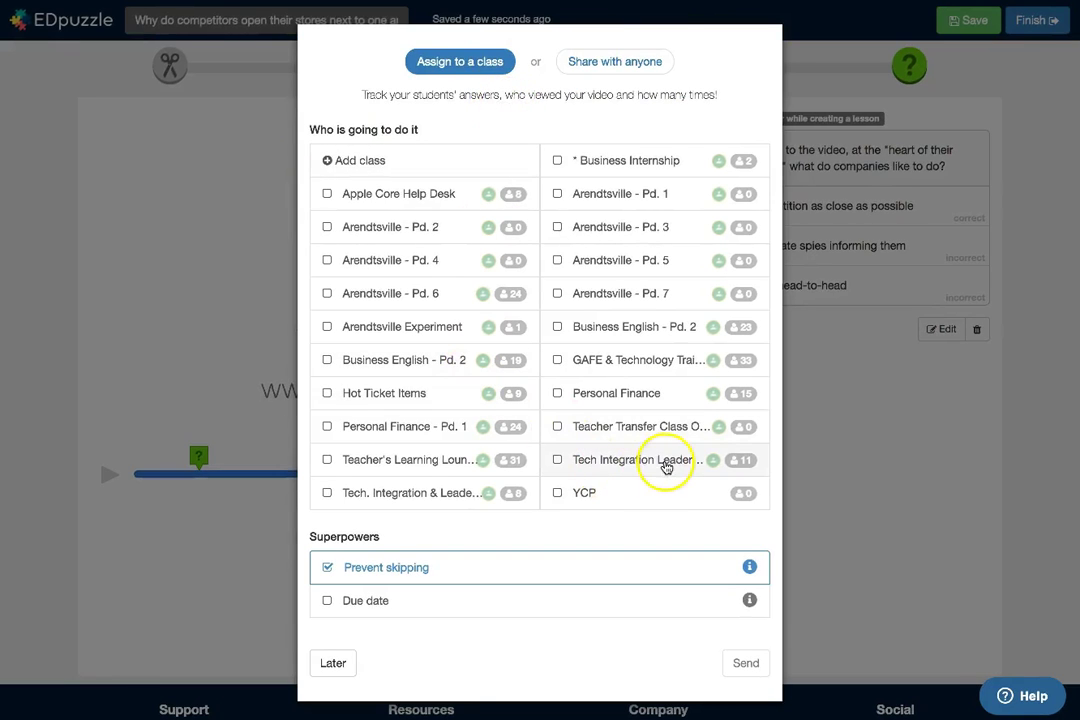
pyautogui.click(327, 494)
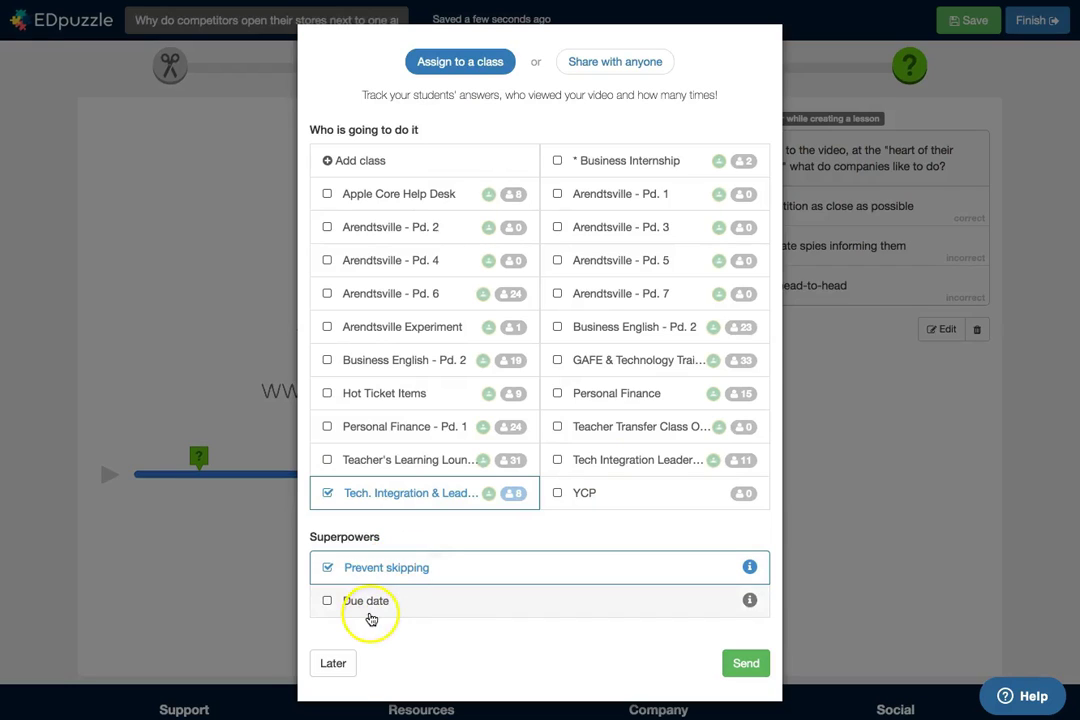
pyautogui.click(749, 663)
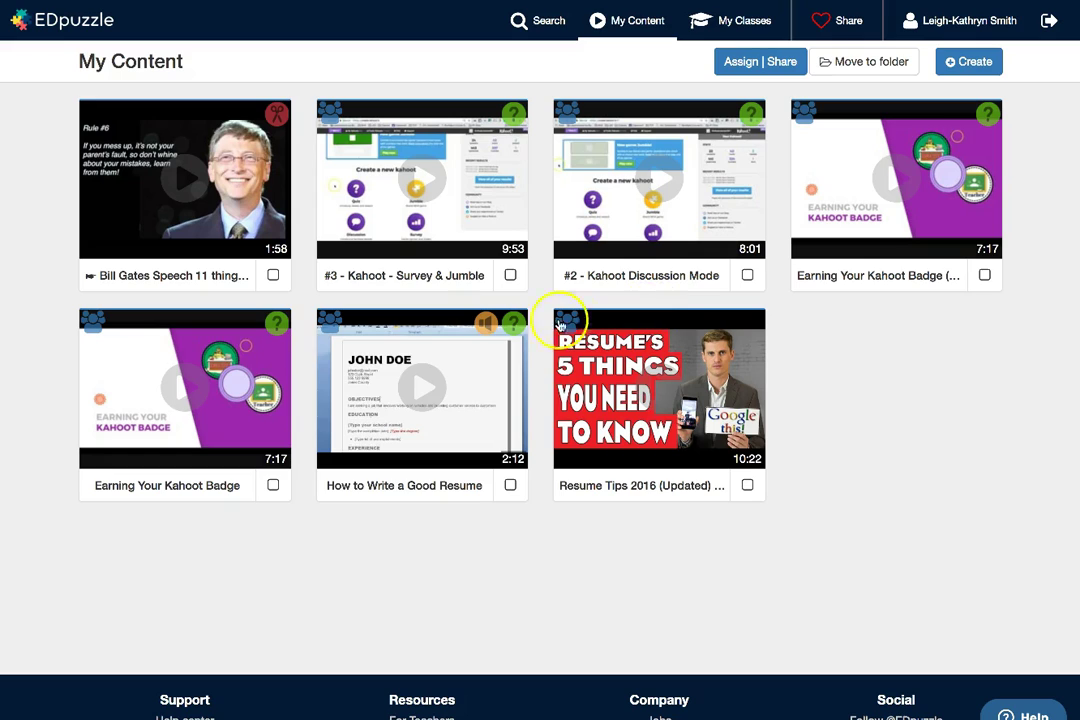
# Step: Assign the "Earning Your Kahoot Badge" video to the Apple Core Help Desk class with Prevent skipping enabled and no due date
pyautogui.click(274, 486)
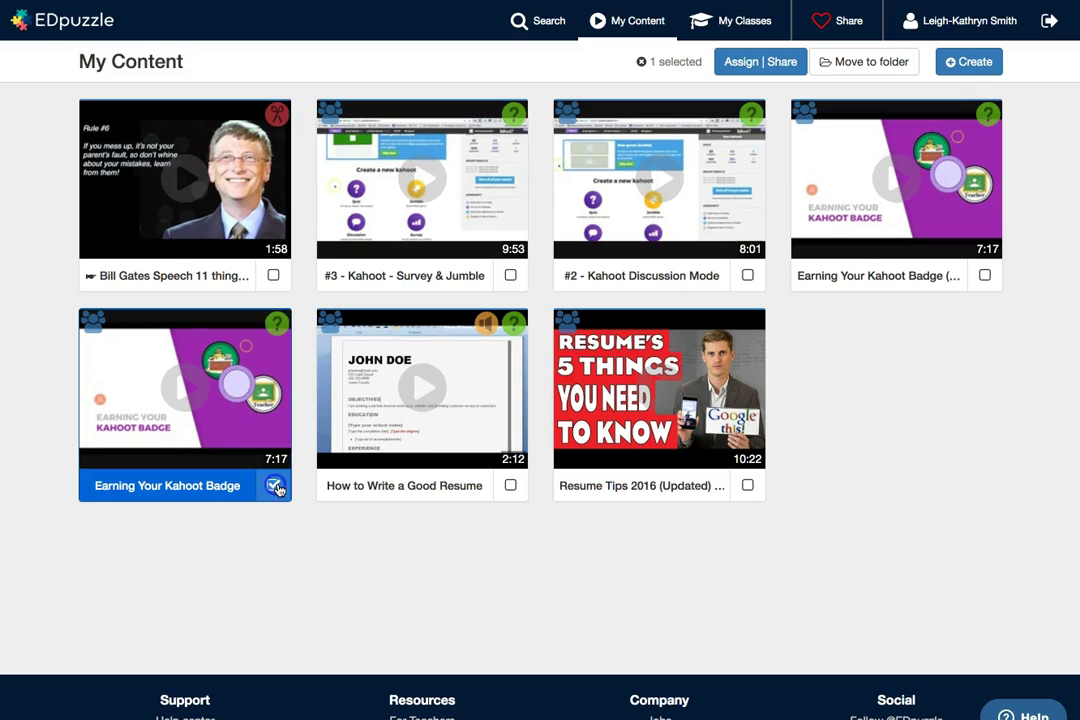
pyautogui.click(739, 66)
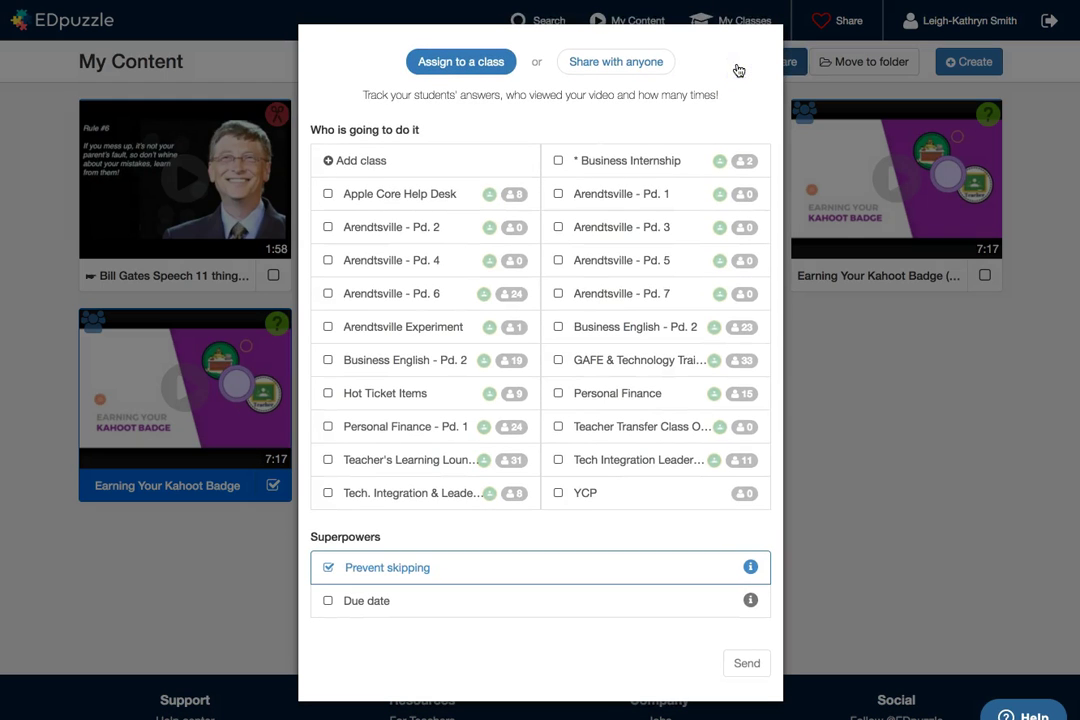
pyautogui.click(328, 195)
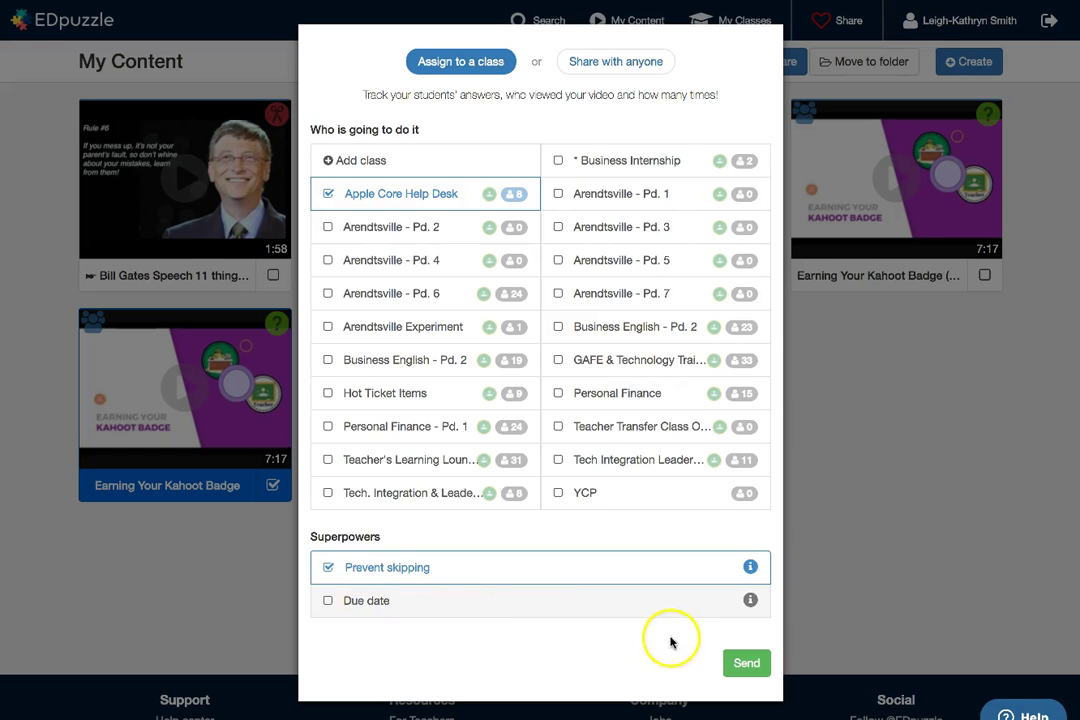
pyautogui.click(747, 665)
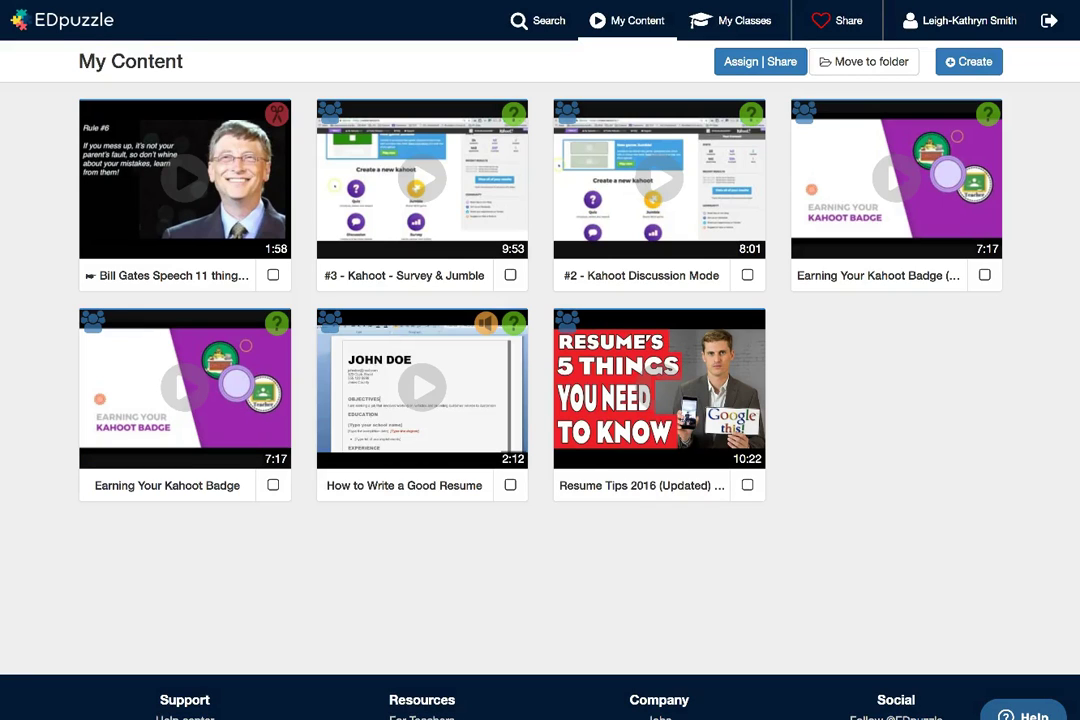
# Step: Look through the class assignments for Arendtsville - Pd. 4, Business Internship and Apple Core Help Desk
pyautogui.click(743, 22)
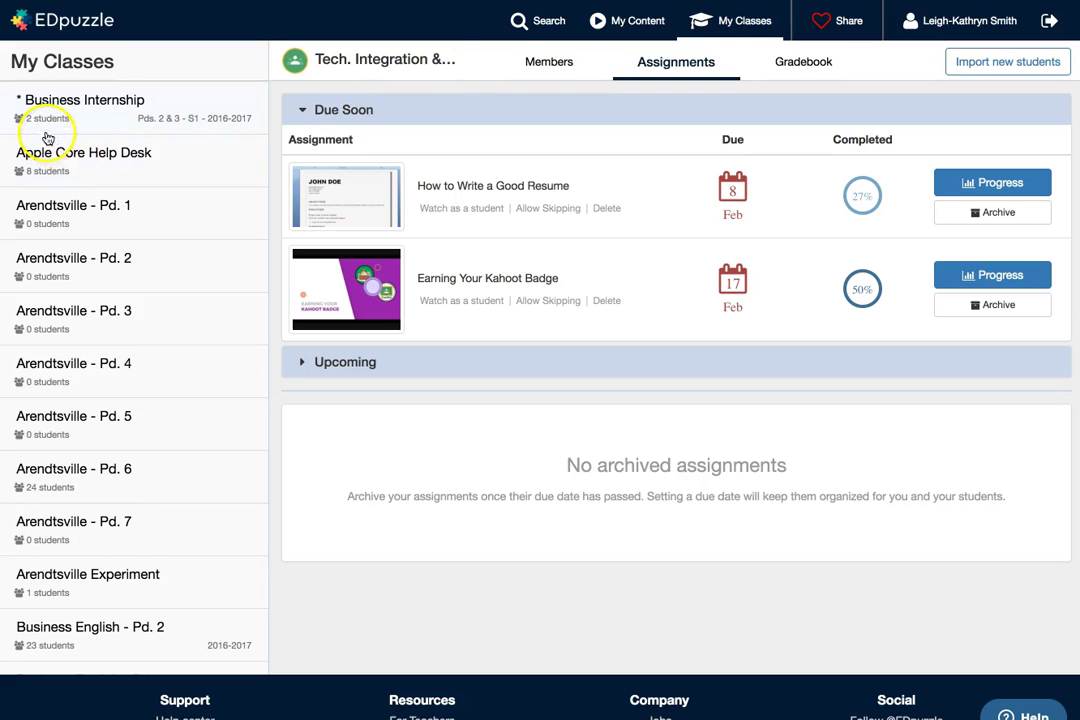
pyautogui.click(74, 370)
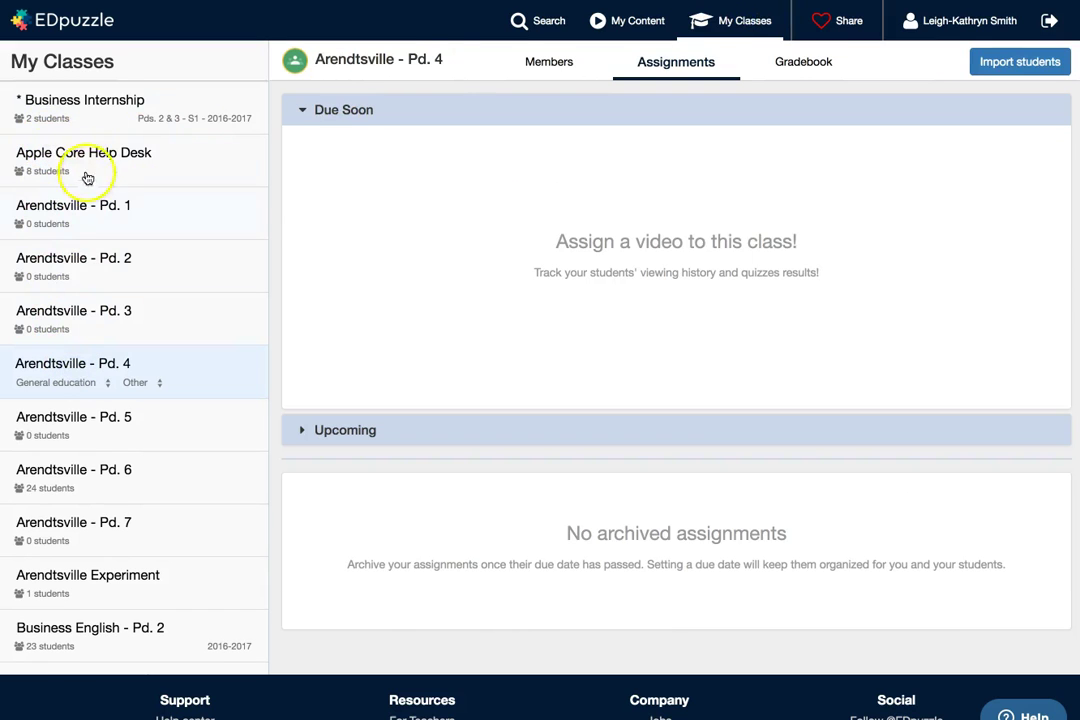
pyautogui.click(97, 110)
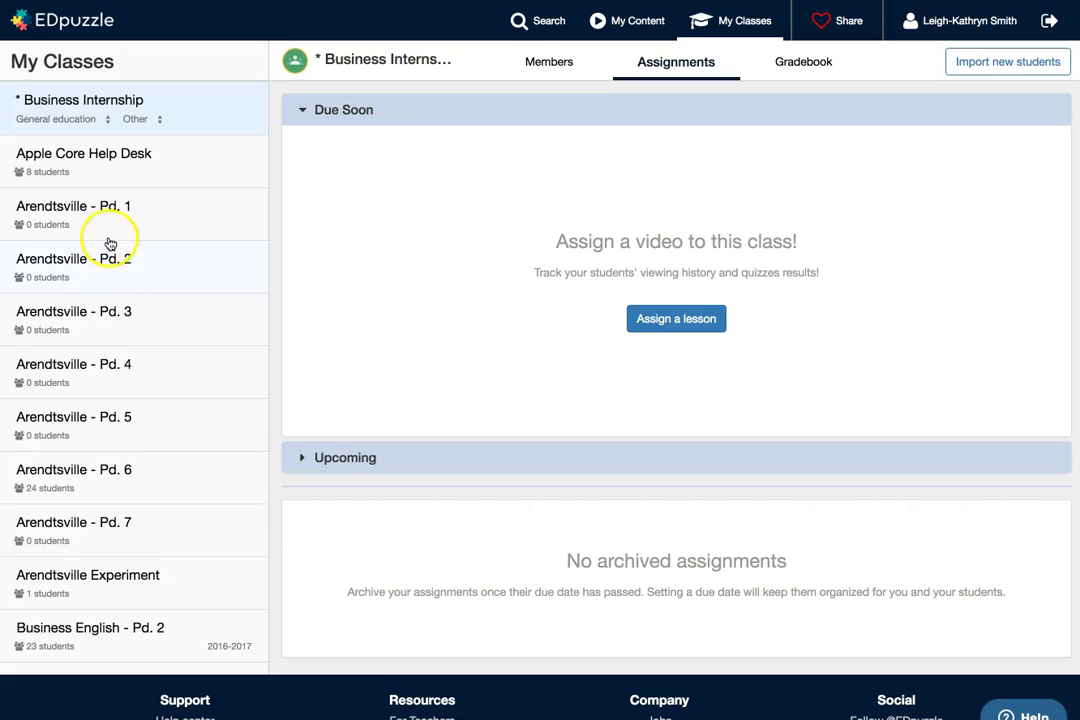
pyautogui.click(104, 167)
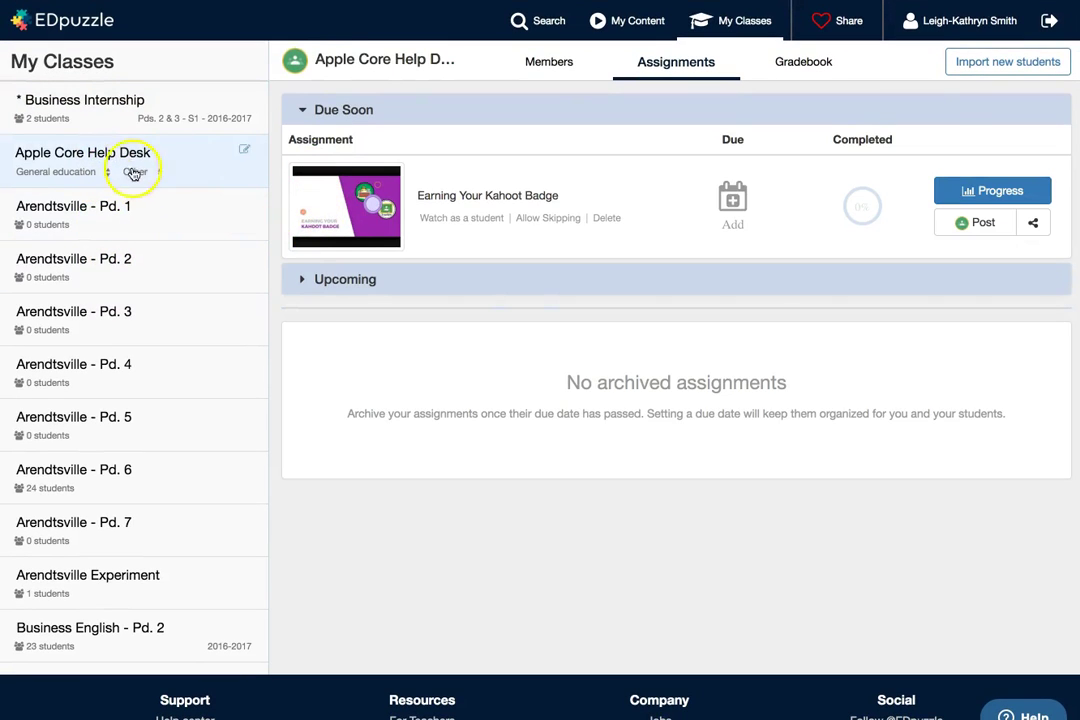
# Step: Open the student progress report for "Earning Your Kahoot Badge" in the Tech. Integration & Leadership class
pyautogui.scroll(-5, 133, 458)
pyautogui.scroll(-9, 130, 430)
pyautogui.click(133, 446)
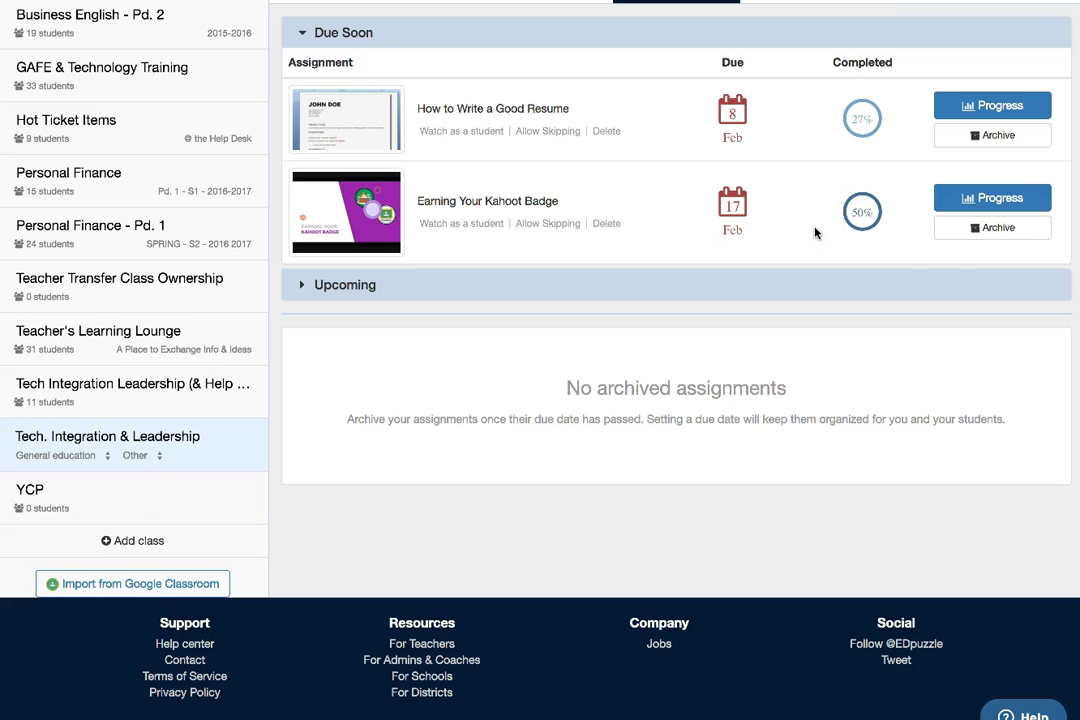
pyautogui.click(1016, 199)
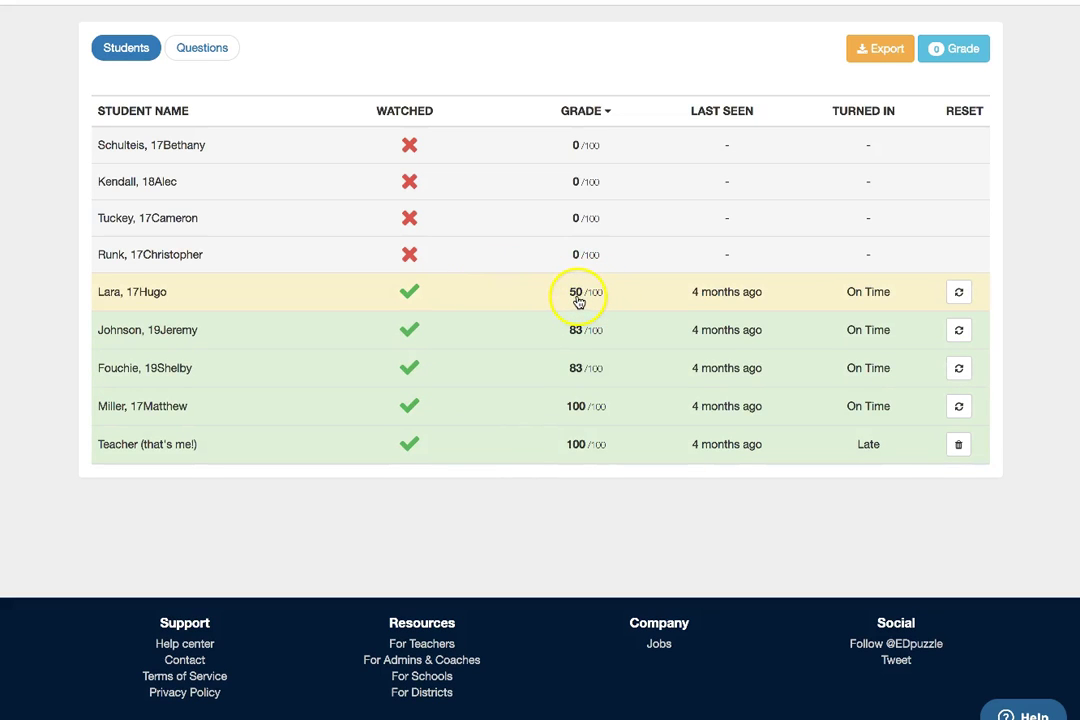
# Step: Open the results of the student graded 50/100 and mark the Quiz #5 Ghost Mode answer correct for 100 of 100
pyautogui.click(578, 298)
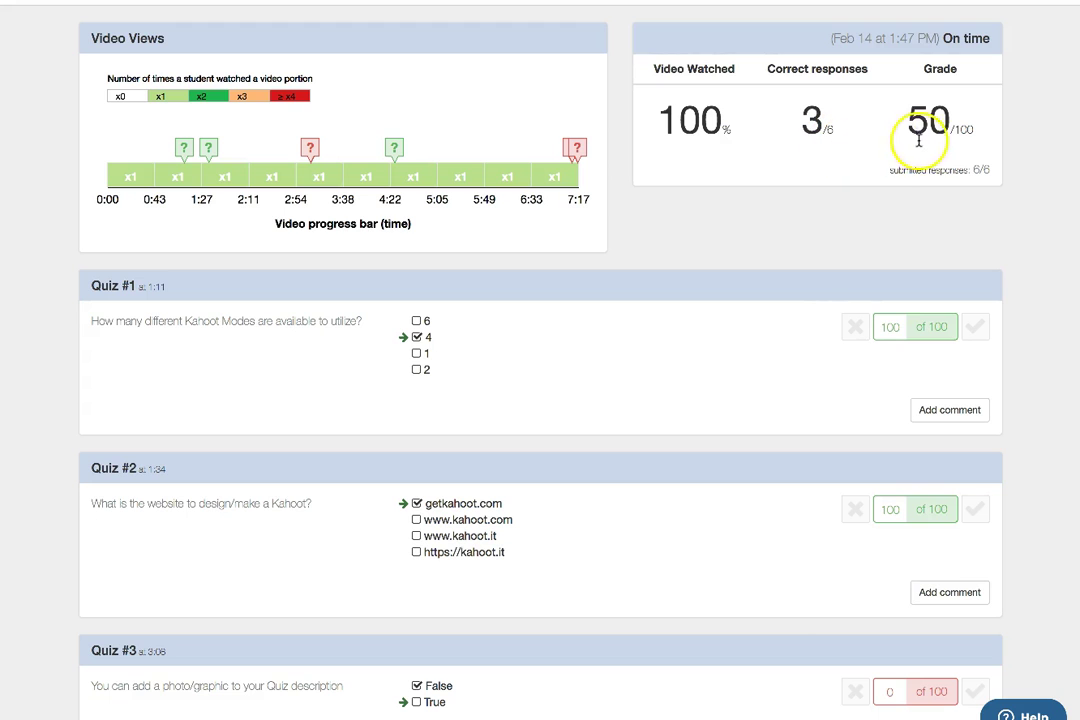
pyautogui.scroll(-1, 668, 319)
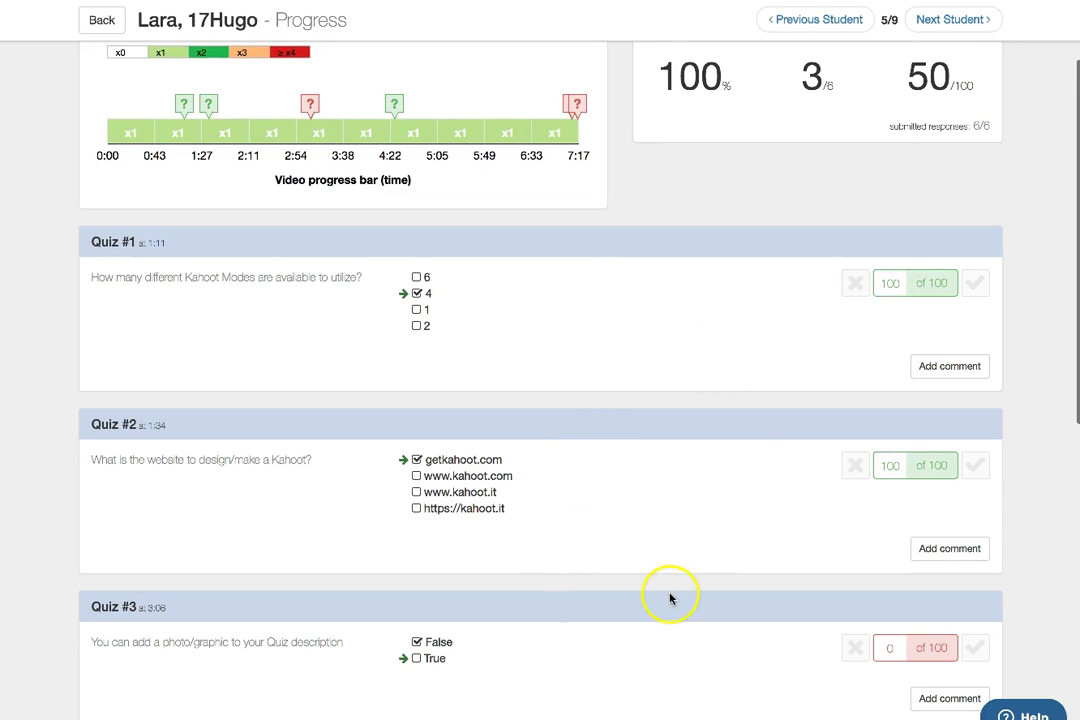
pyautogui.scroll(-3, 673, 598)
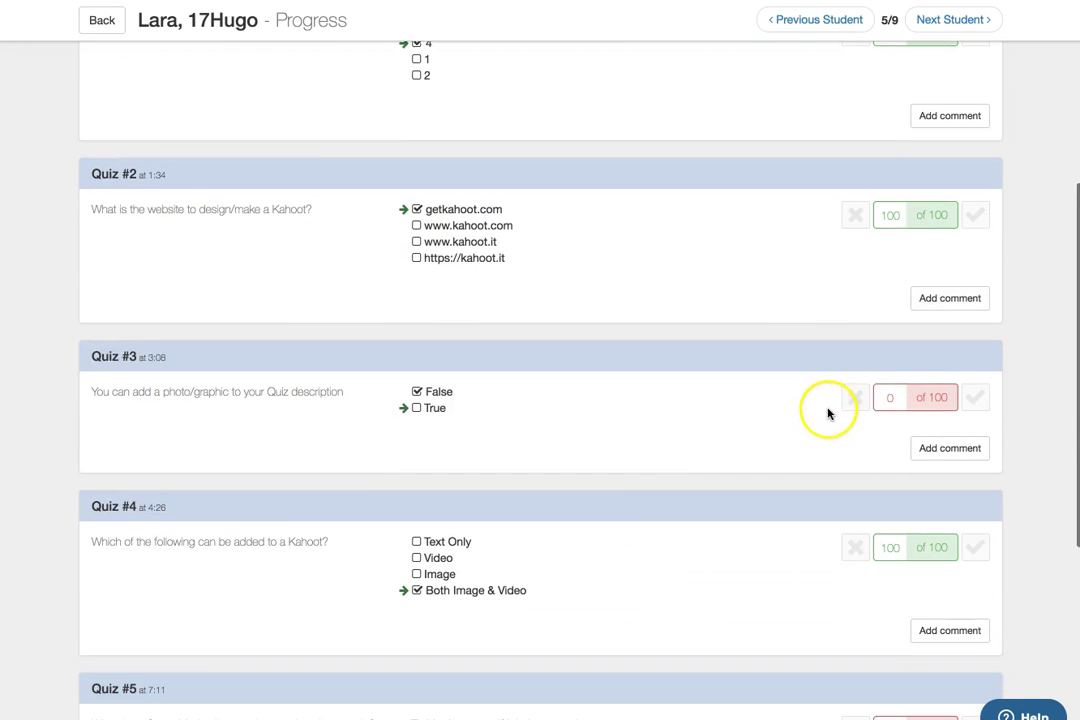
pyautogui.scroll(-3, 670, 566)
pyautogui.scroll(-1, 670, 568)
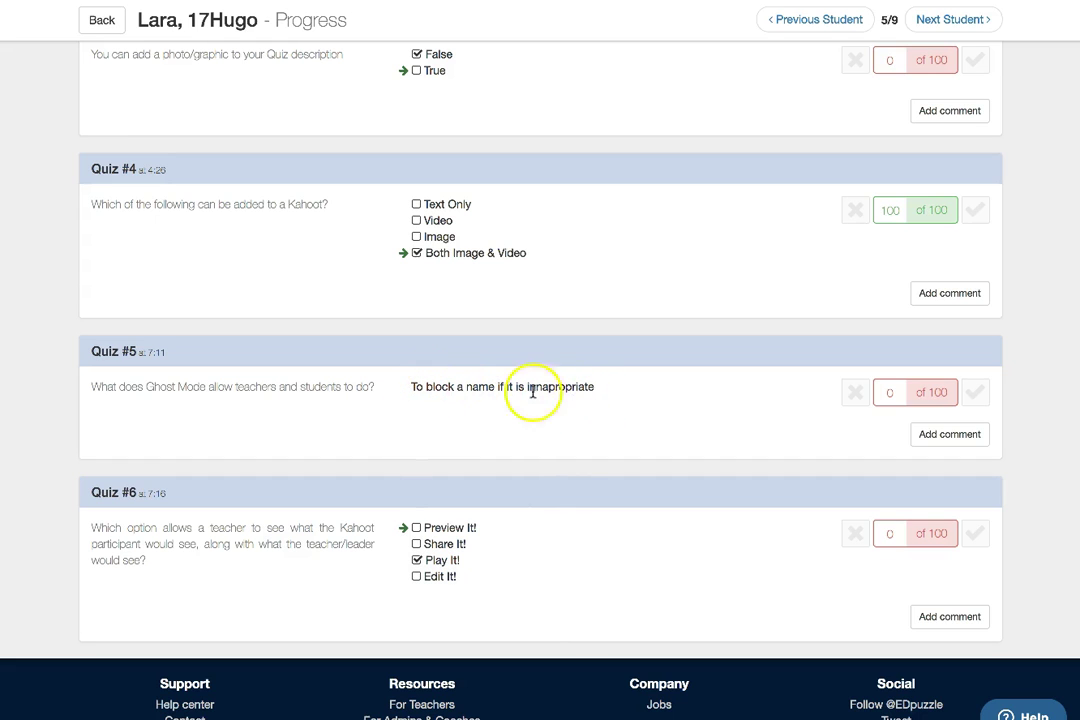
pyautogui.click(975, 393)
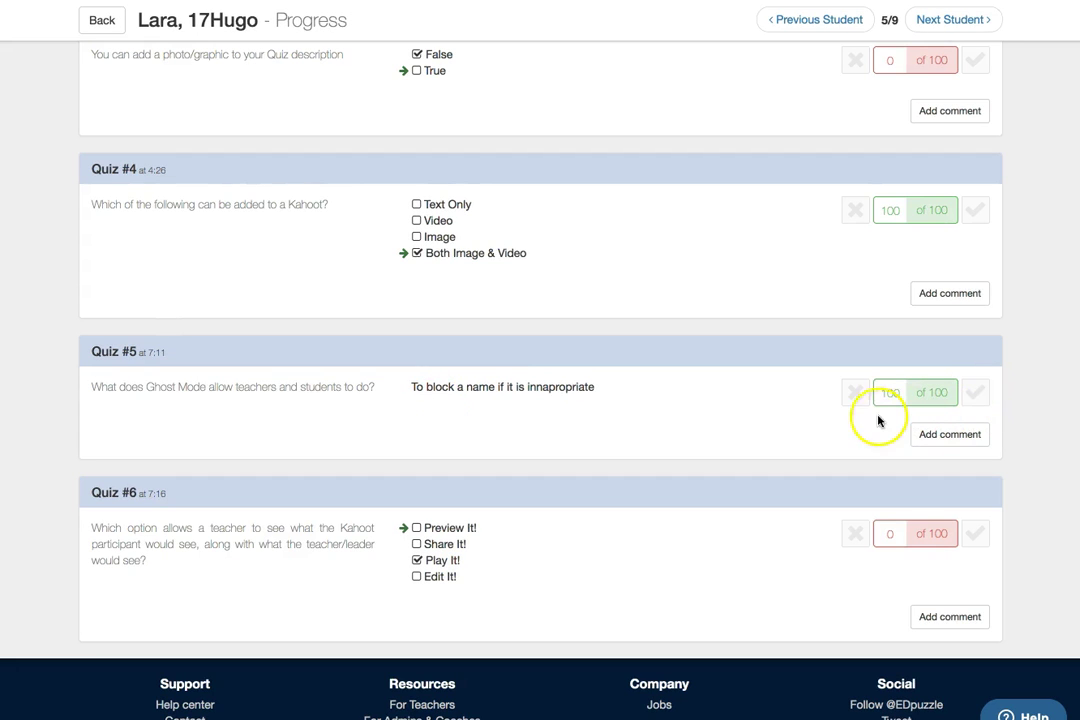
# Step: Check the student's overall grade and review the quiz answers after the Quiz #5 regrade
pyautogui.scroll(-1, 850, 424)
pyautogui.scroll(10, 848, 424)
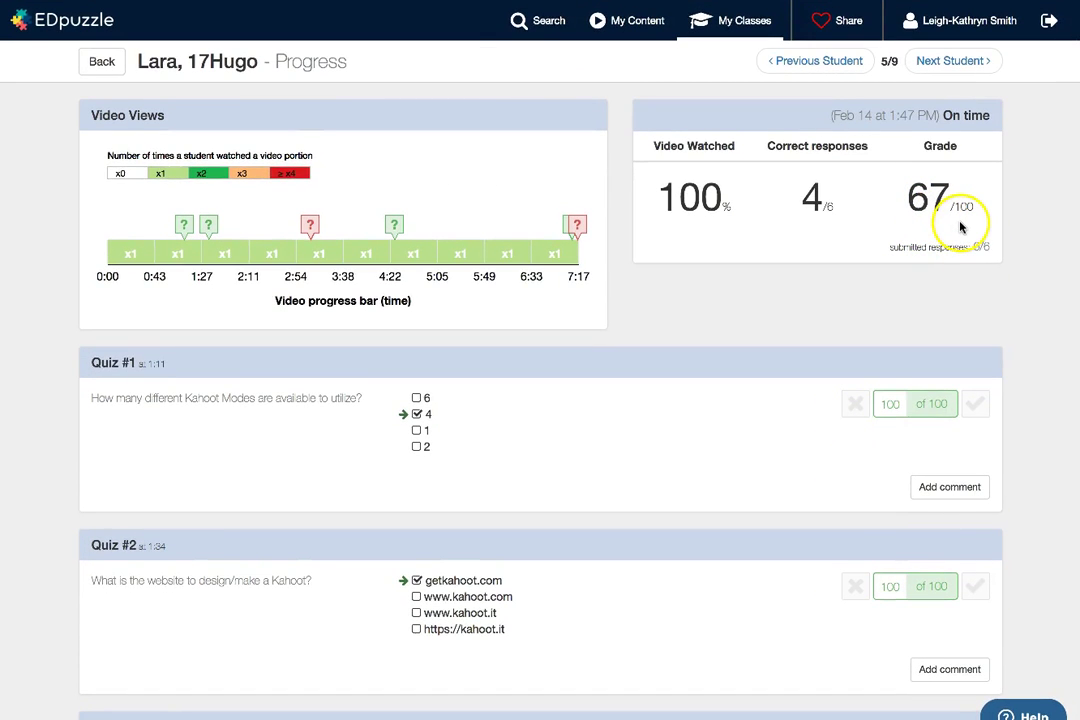
pyautogui.scroll(-5, 882, 405)
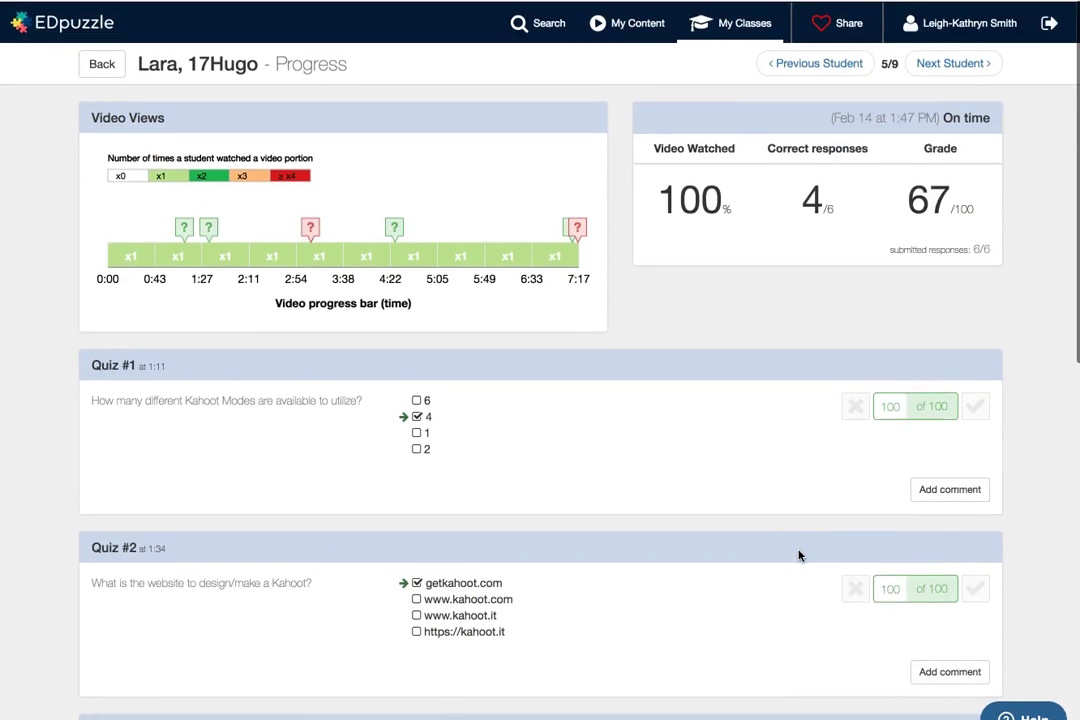
pyautogui.scroll(-8, 798, 554)
pyautogui.scroll(-3, 798, 553)
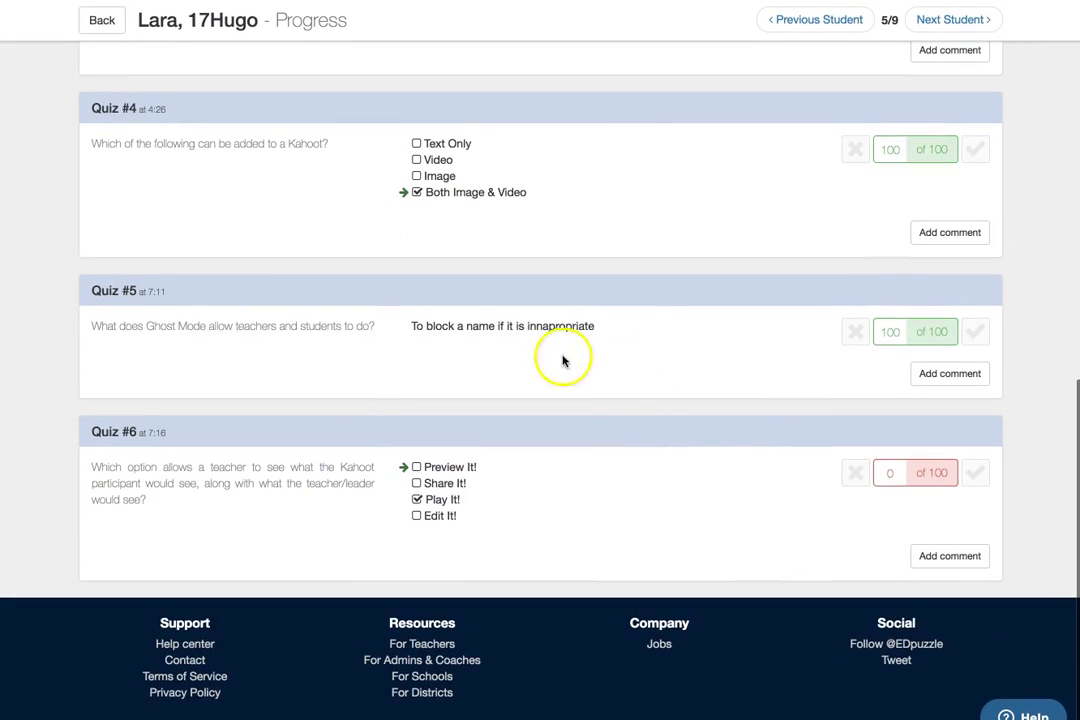
pyautogui.scroll(15, 623, 378)
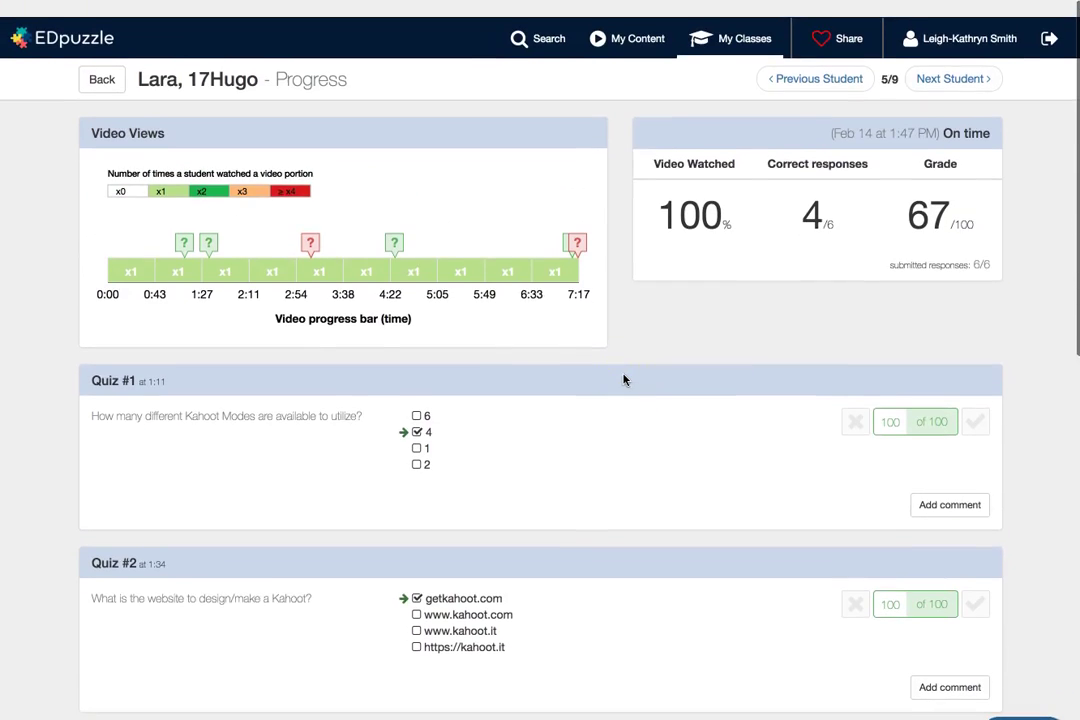